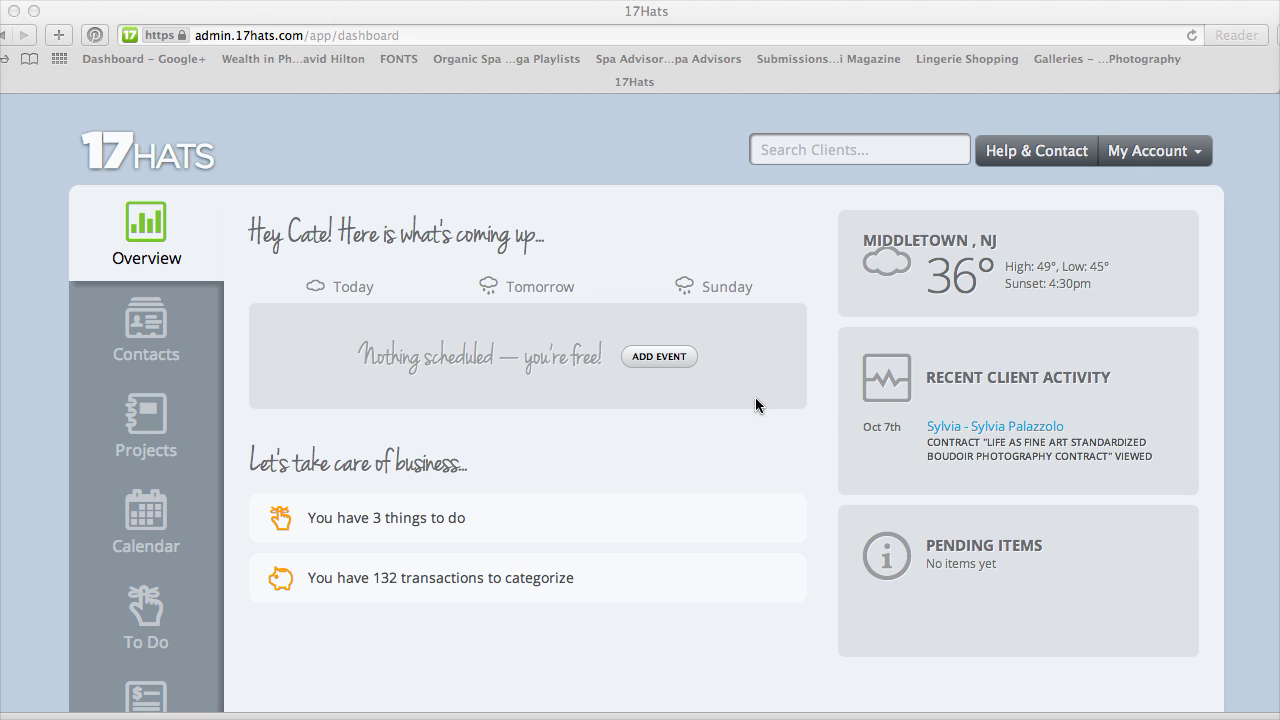
Review the overview dashboard and open the Contacts section.
scroll(755, 404, down, 1)
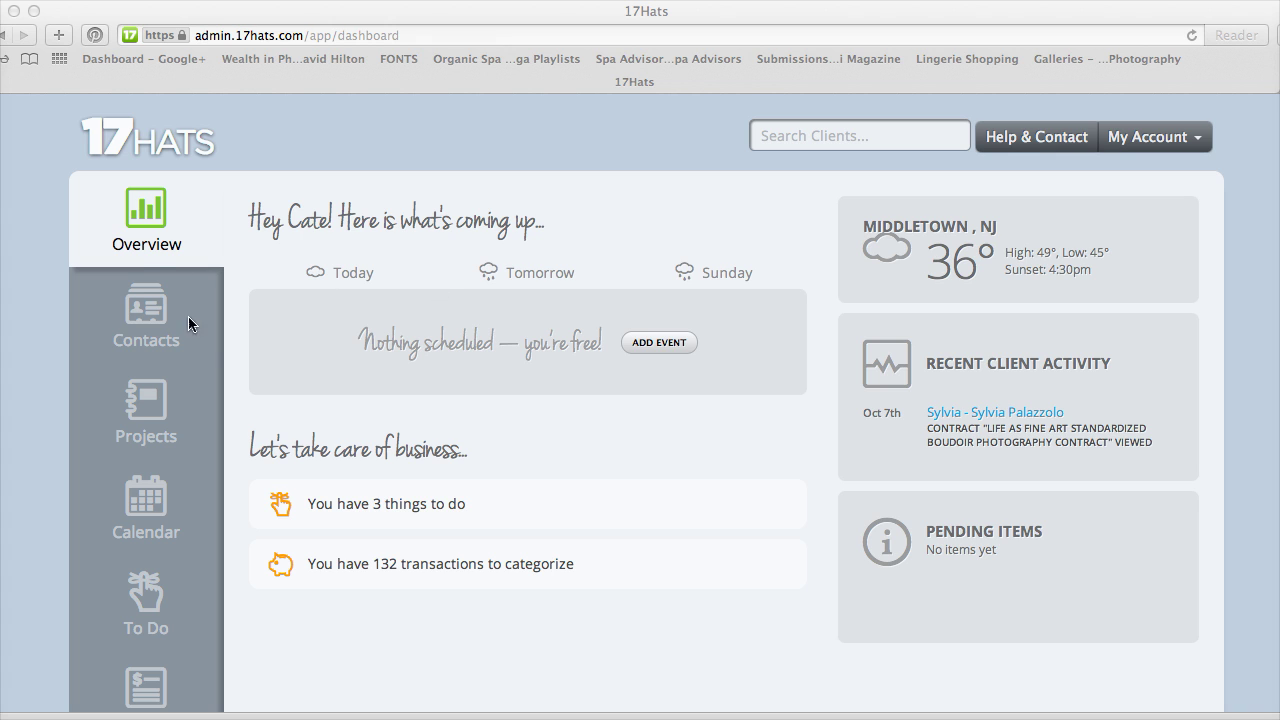
scroll(439, 366, down, 1)
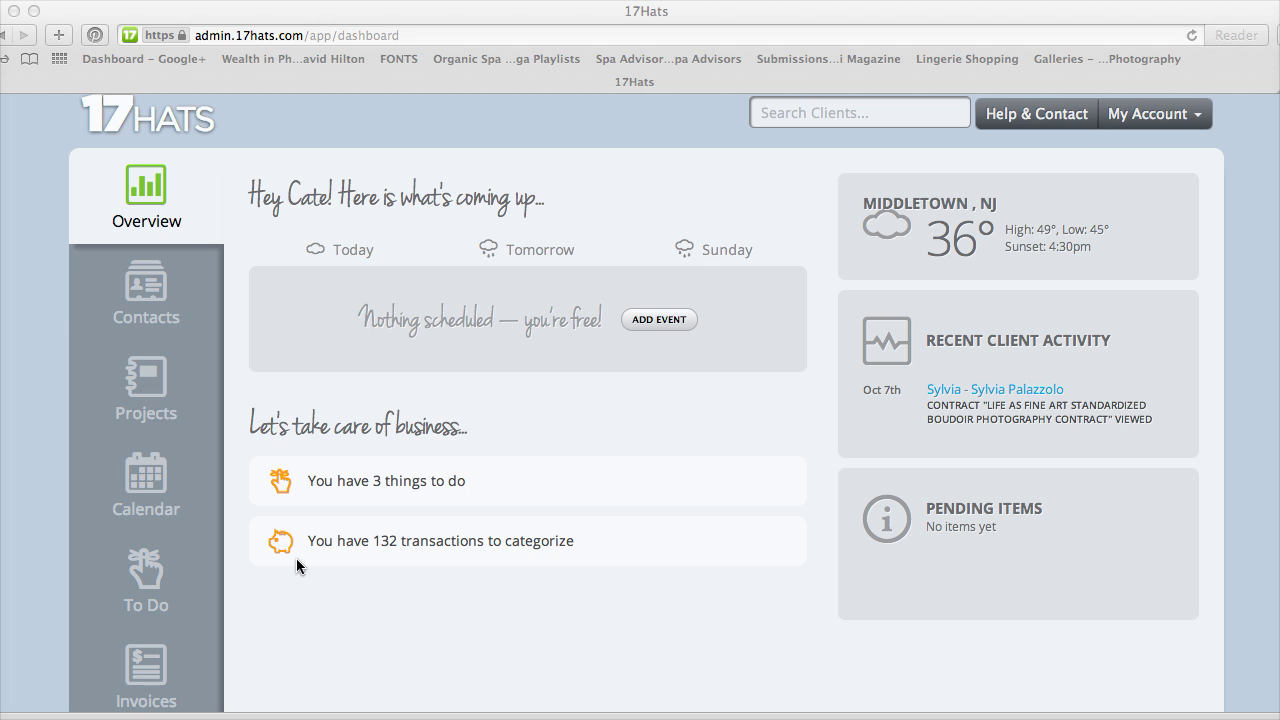
click(148, 304)
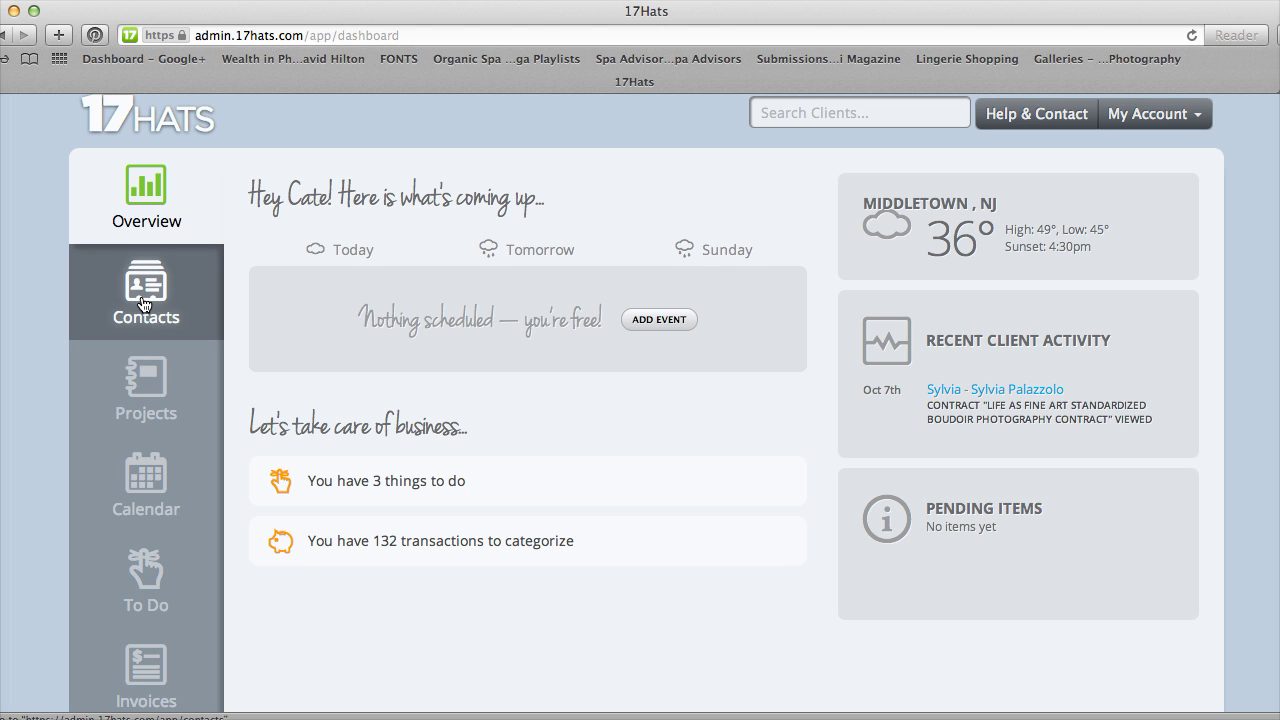
click(143, 304)
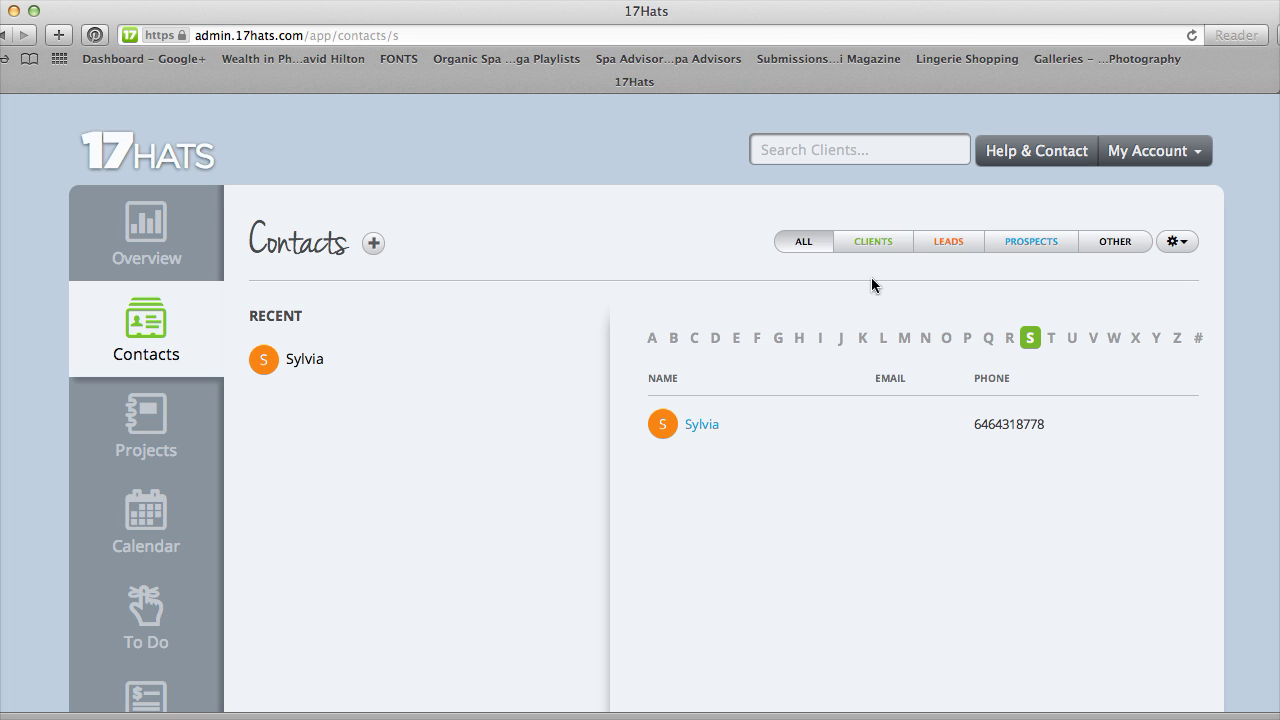
Browse the contacts by the Clients, Leads, Prospects and Other categories, and view the import and export options.
click(875, 242)
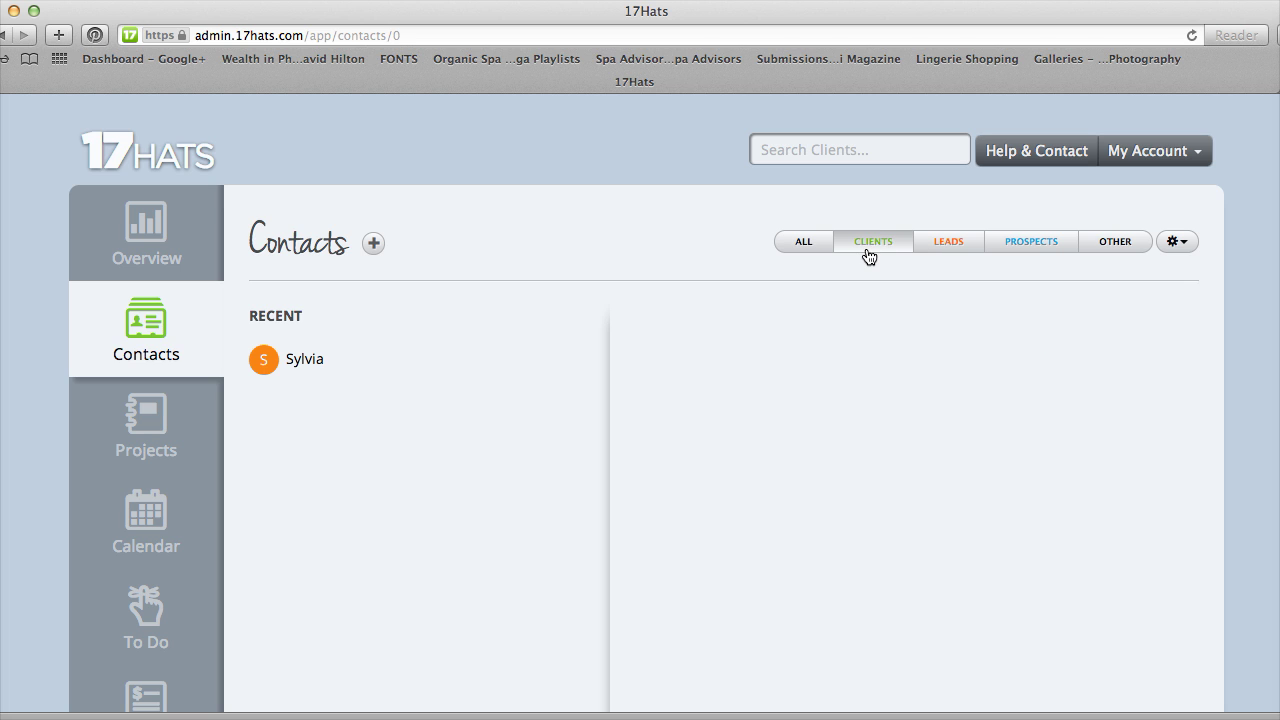
click(944, 241)
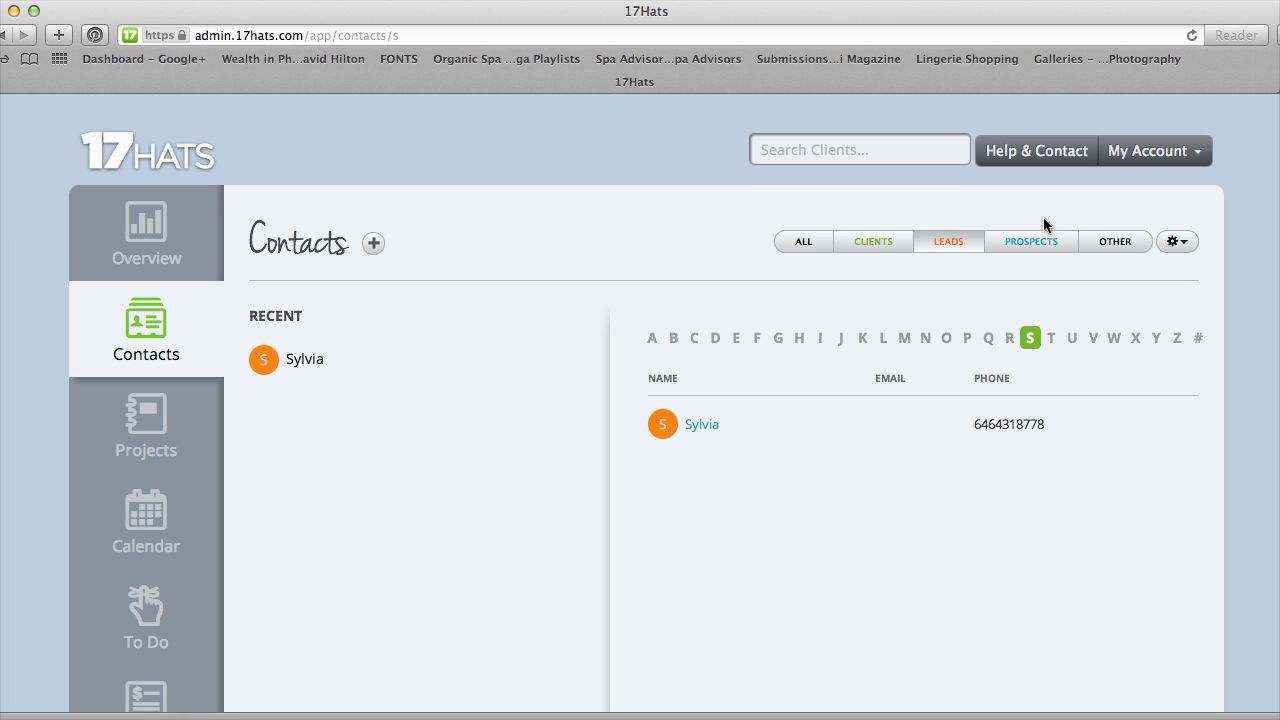
click(1177, 243)
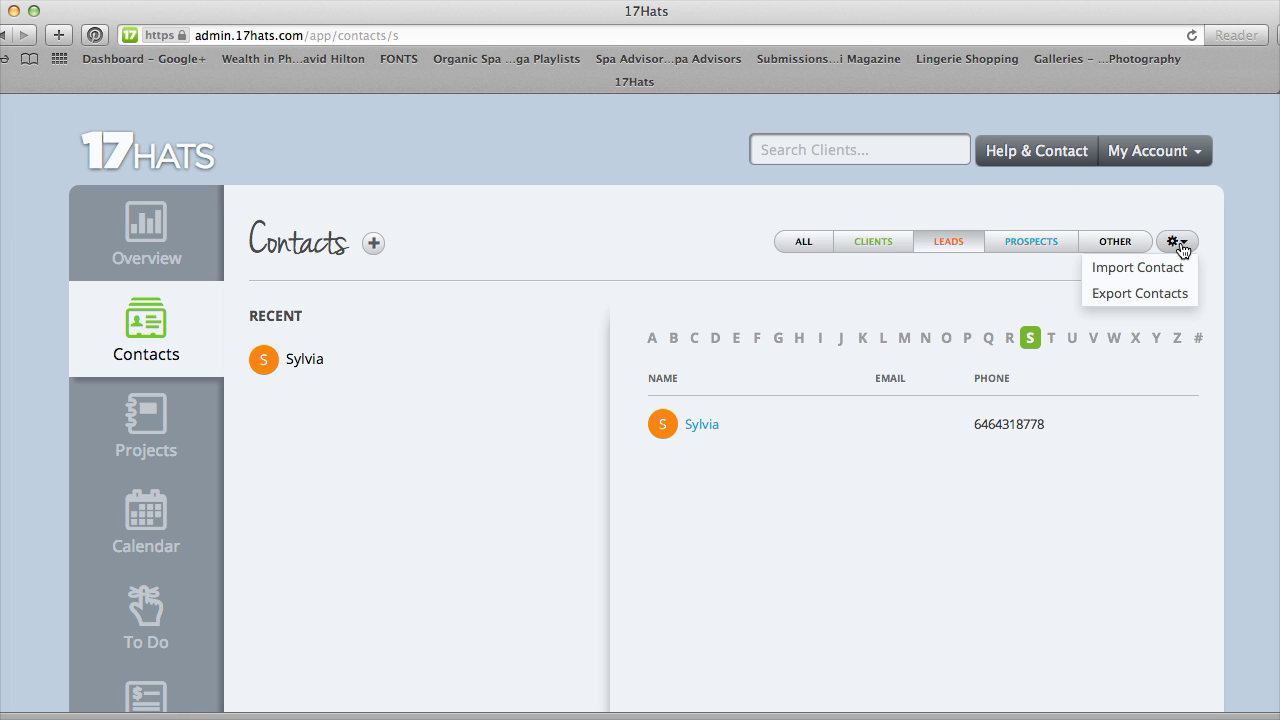
click(1030, 243)
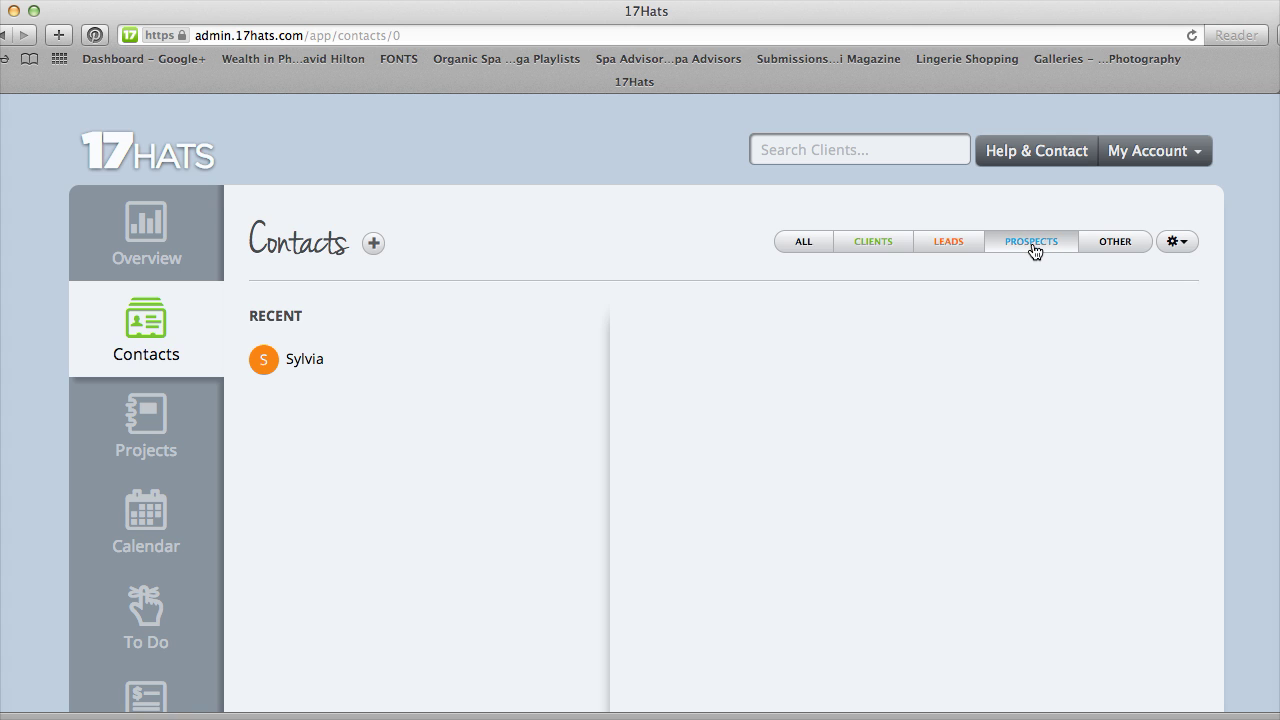
click(1128, 245)
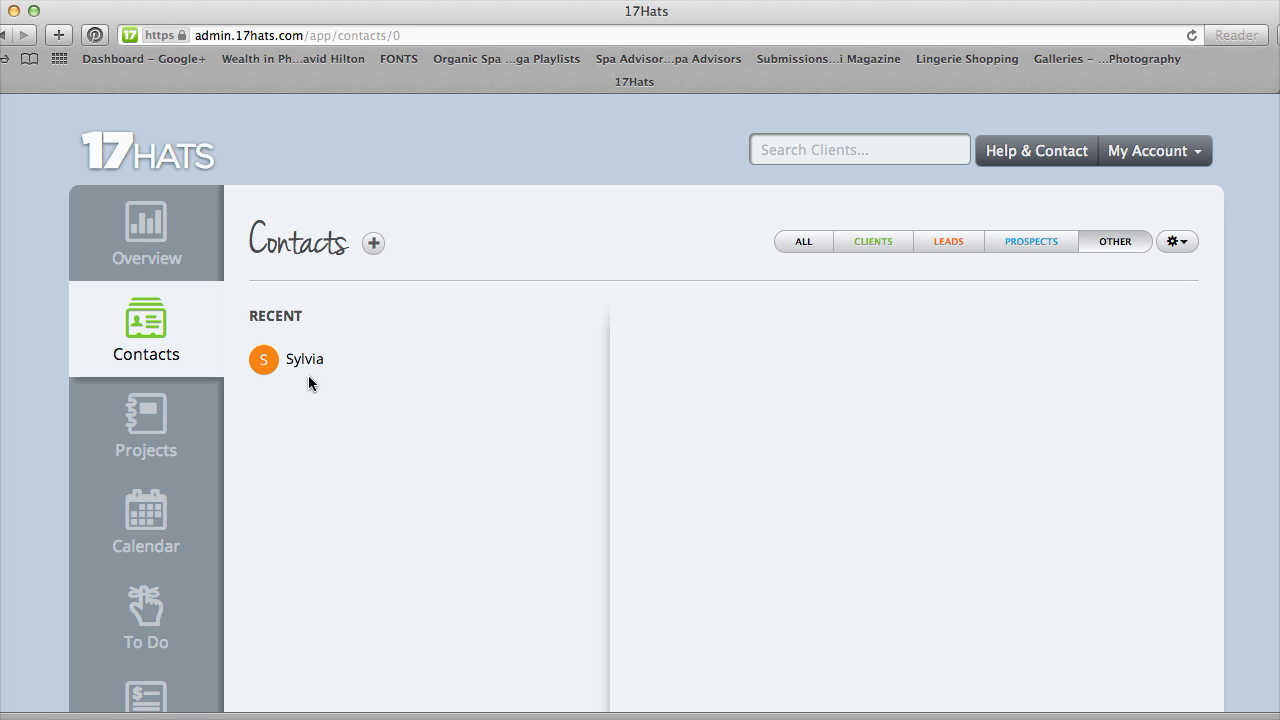
Open the first active project from the Projects section and examine its date and location.
click(148, 426)
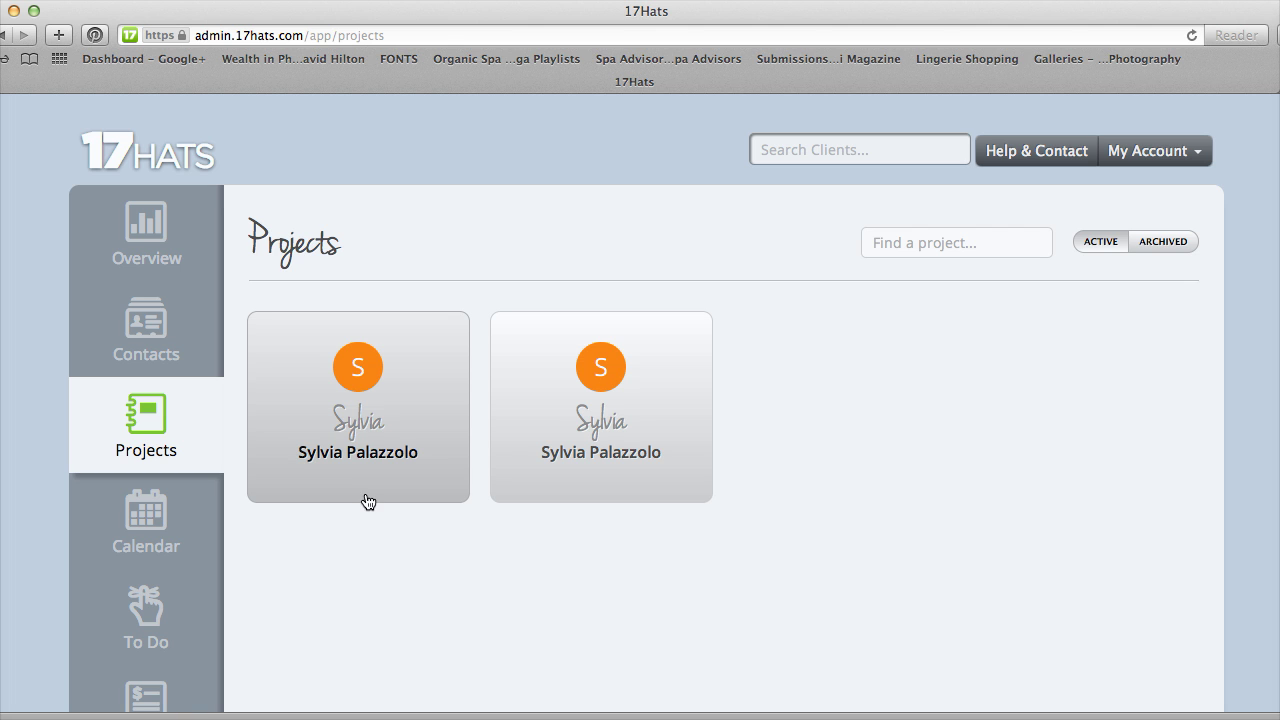
click(364, 368)
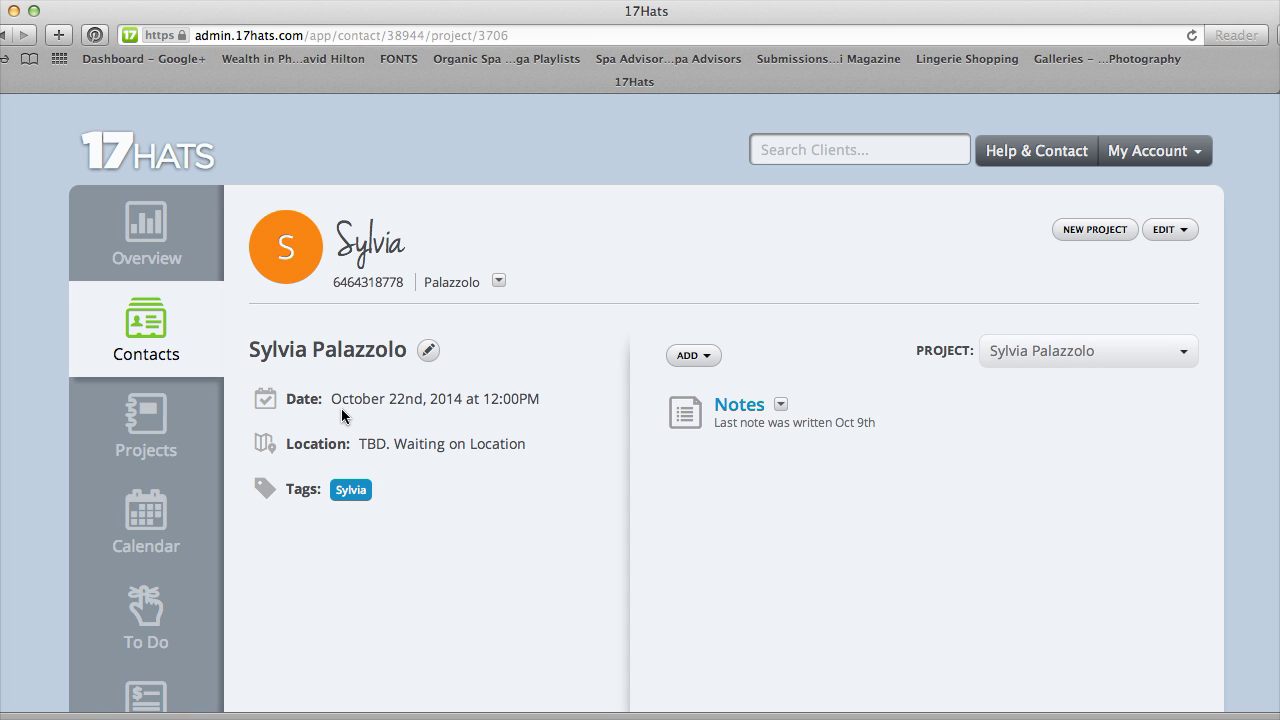
drag(320, 405, 541, 465)
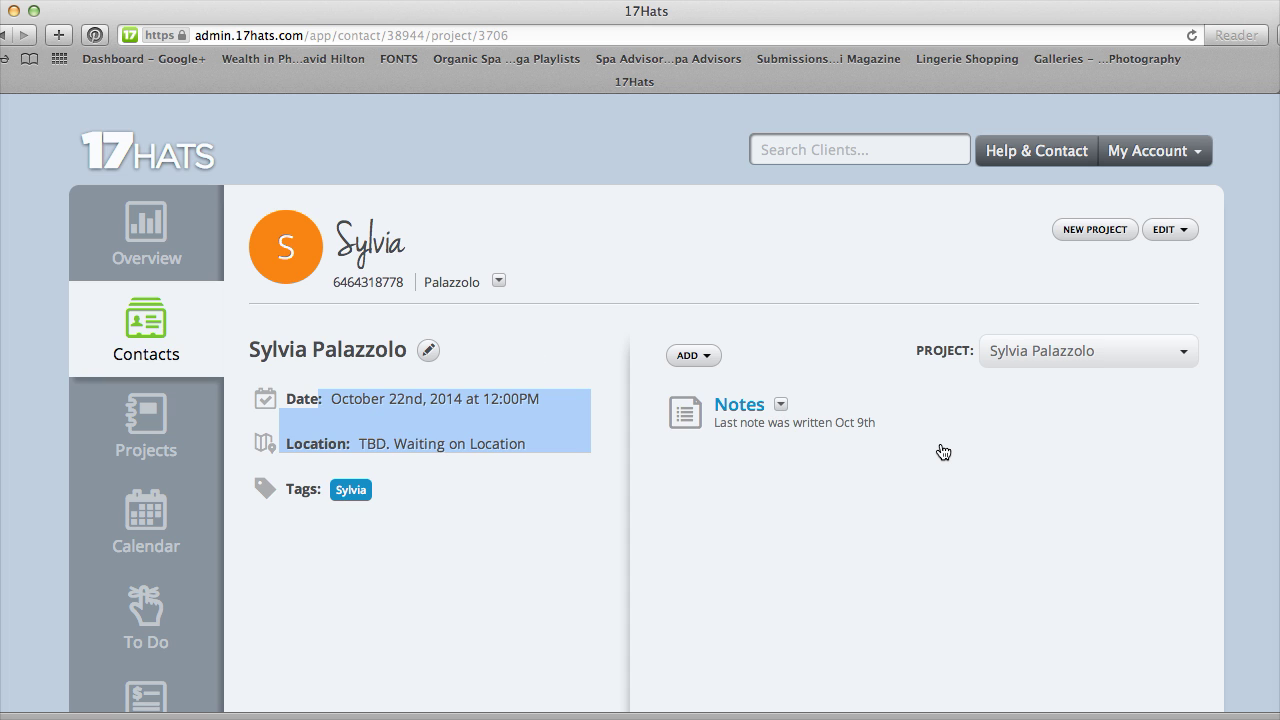
Return to the project list, open the second project and expand its contracts to examine their status.
click(177, 433)
double_click(606, 428)
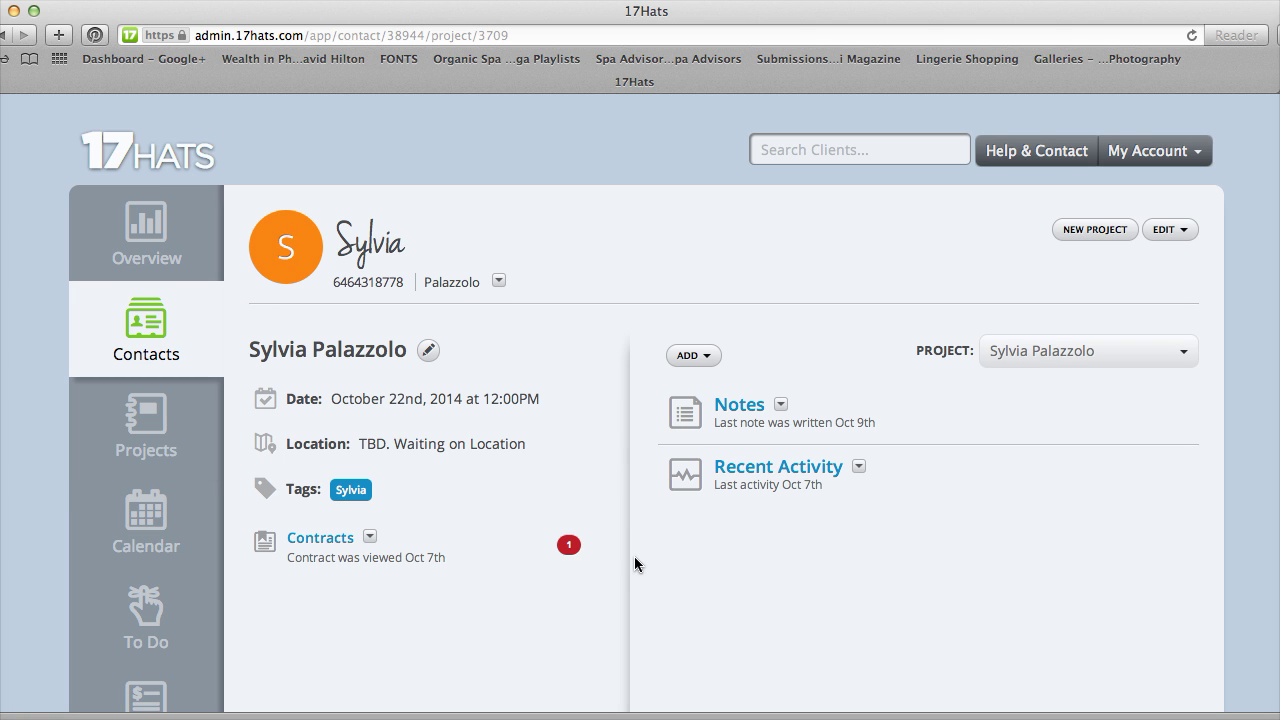
scroll(634, 557, down, 2)
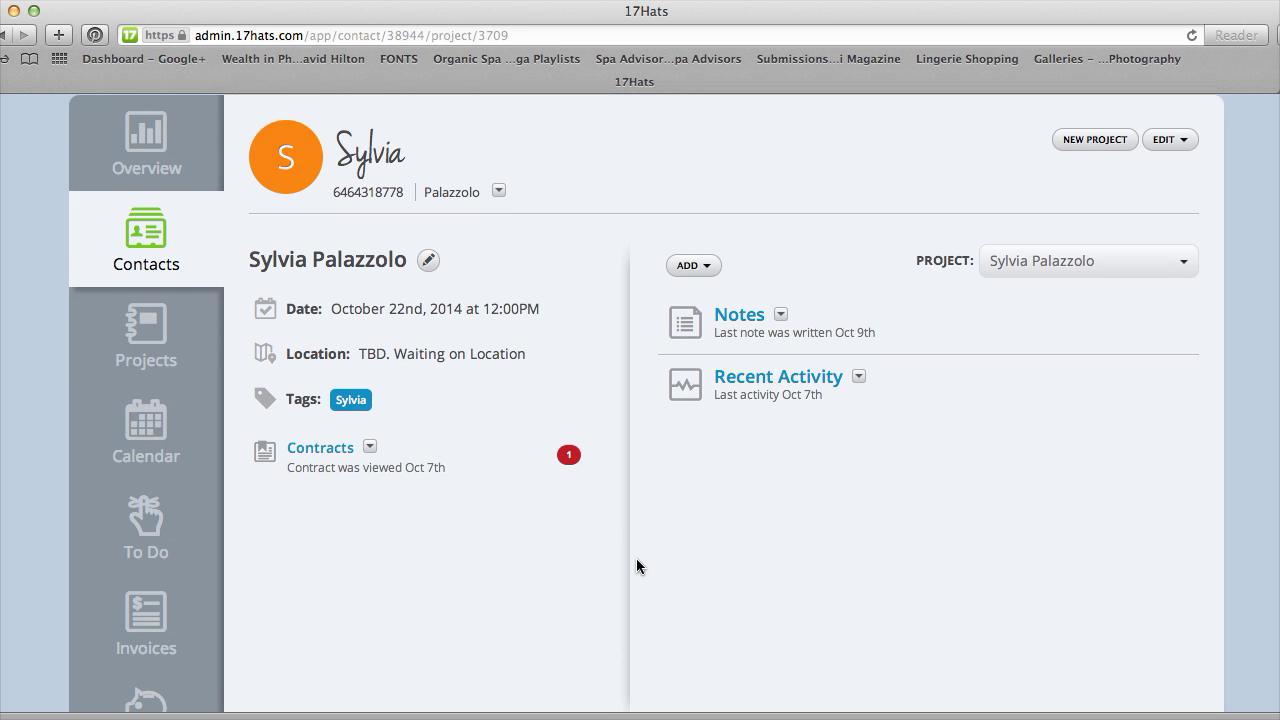
scroll(637, 566, down, 1)
scroll(636, 566, down, 1)
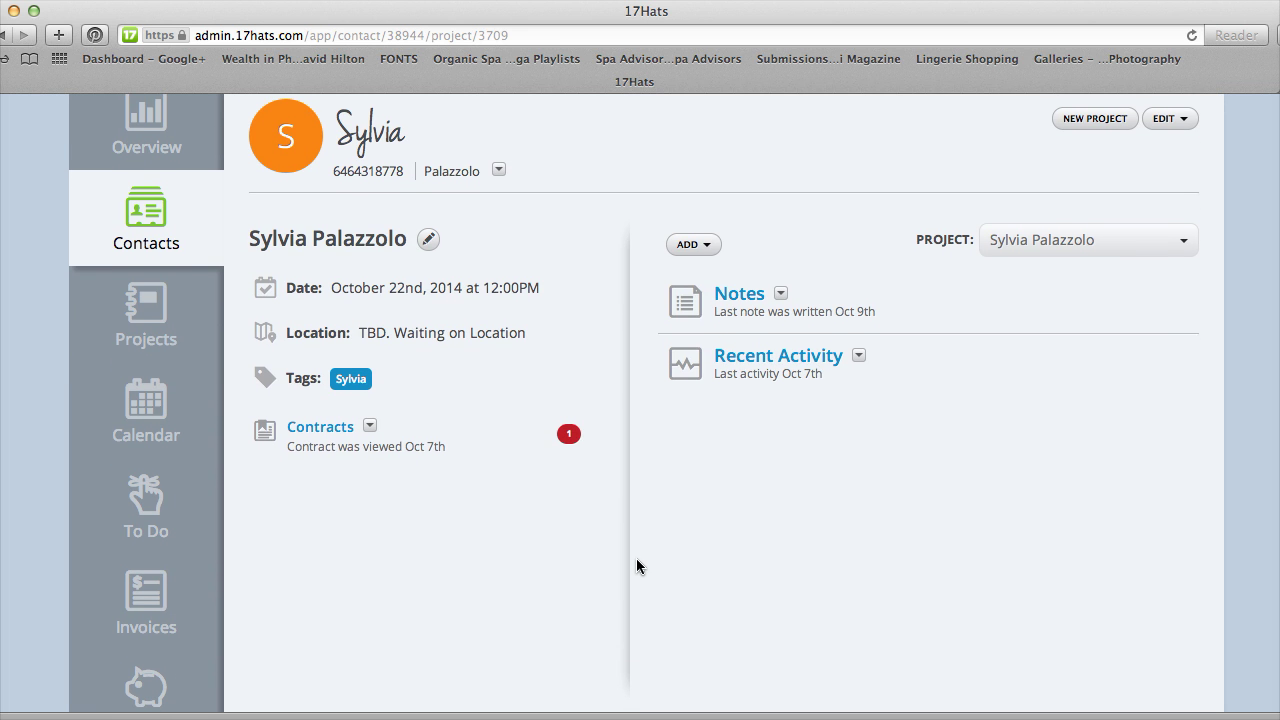
scroll(641, 556, up, 1)
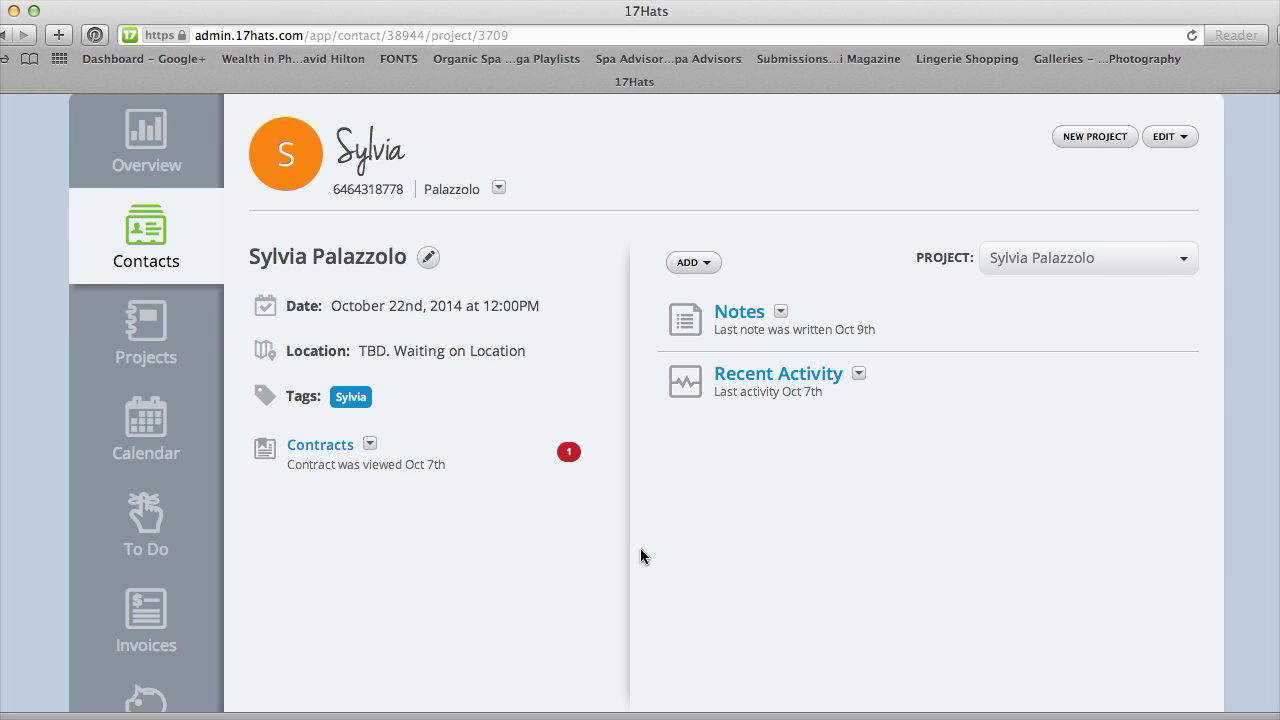
scroll(641, 556, up, 2)
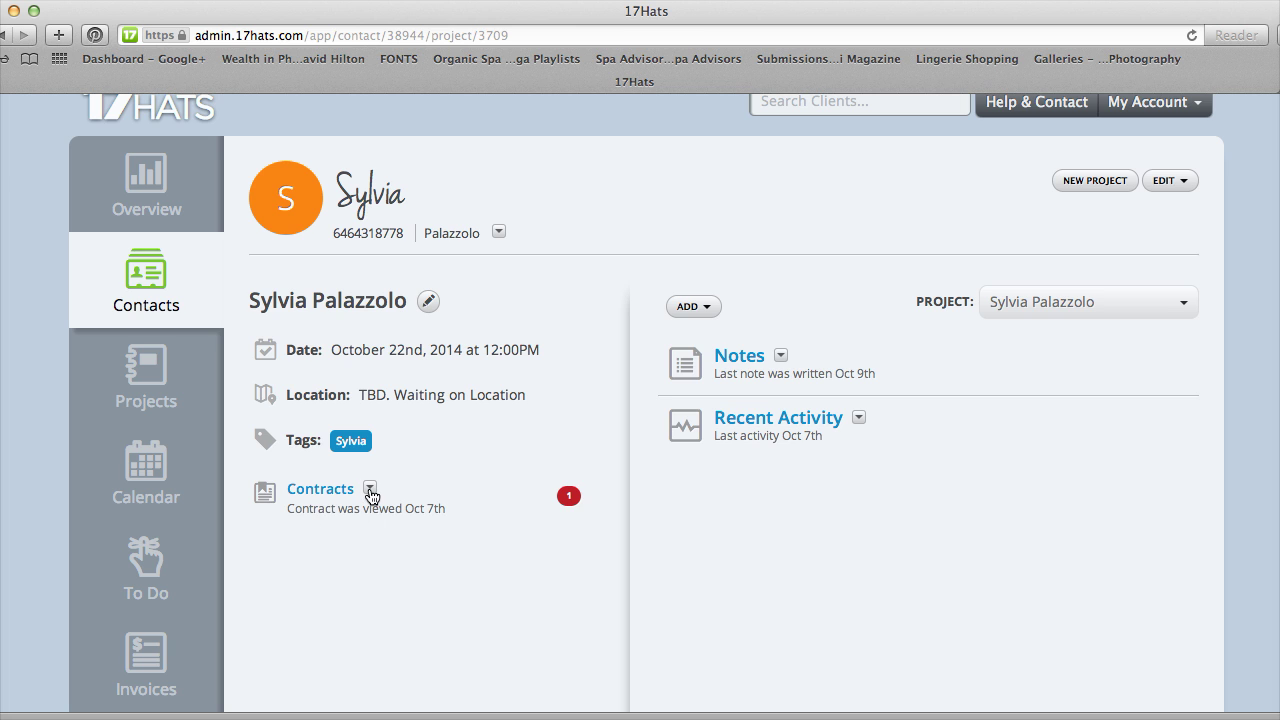
click(370, 490)
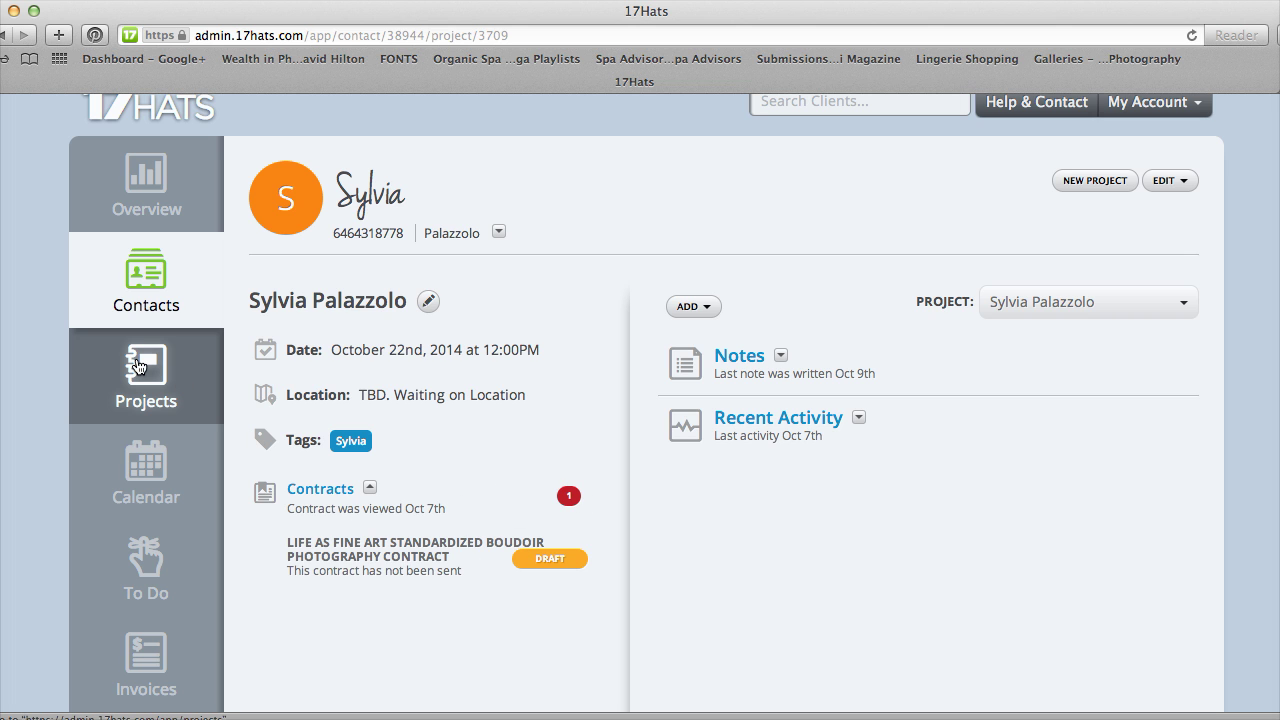
Open the Calendar and examine the hourly schedule and date range of the current week.
click(140, 488)
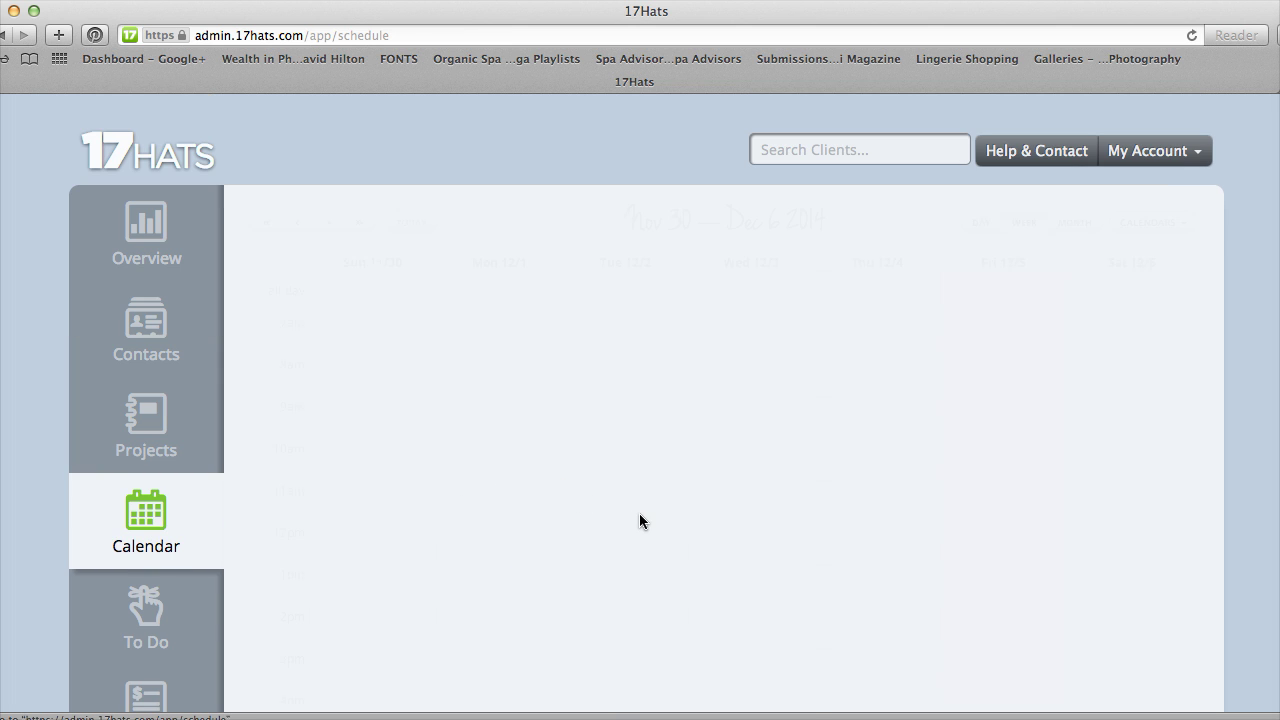
scroll(705, 462, down, 3)
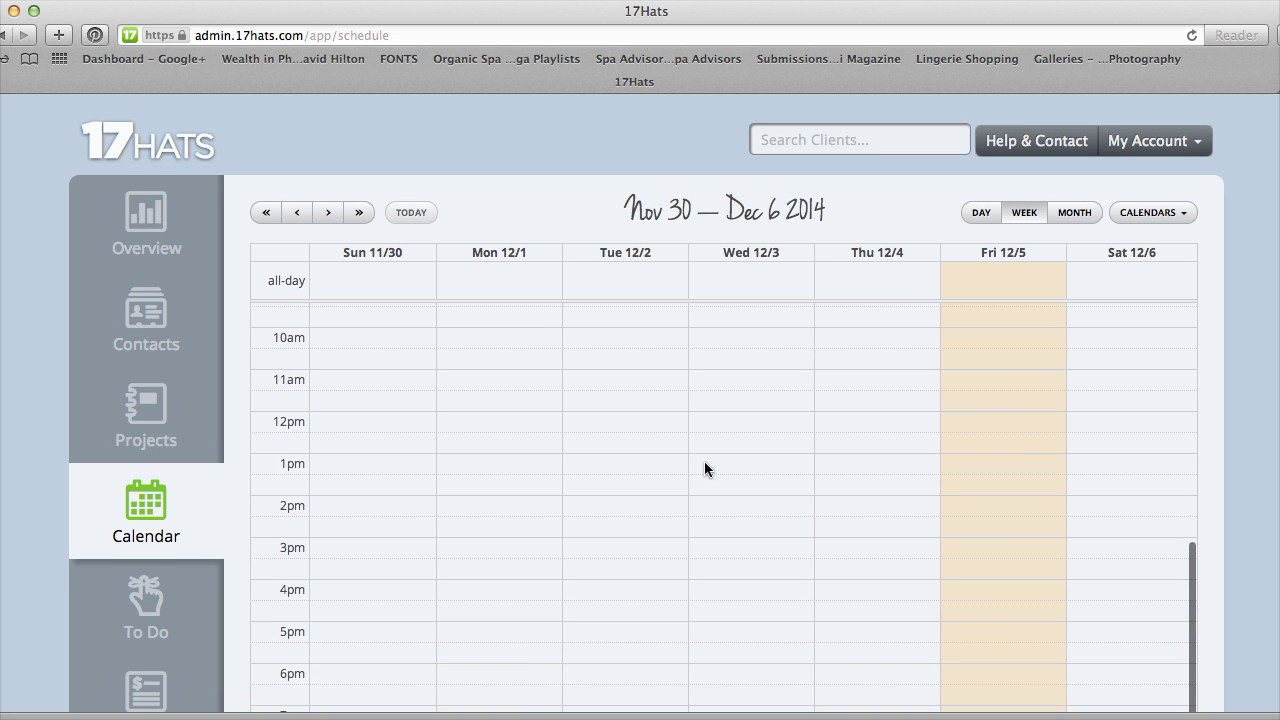
scroll(705, 468, down, 3)
scroll(705, 468, up, 5)
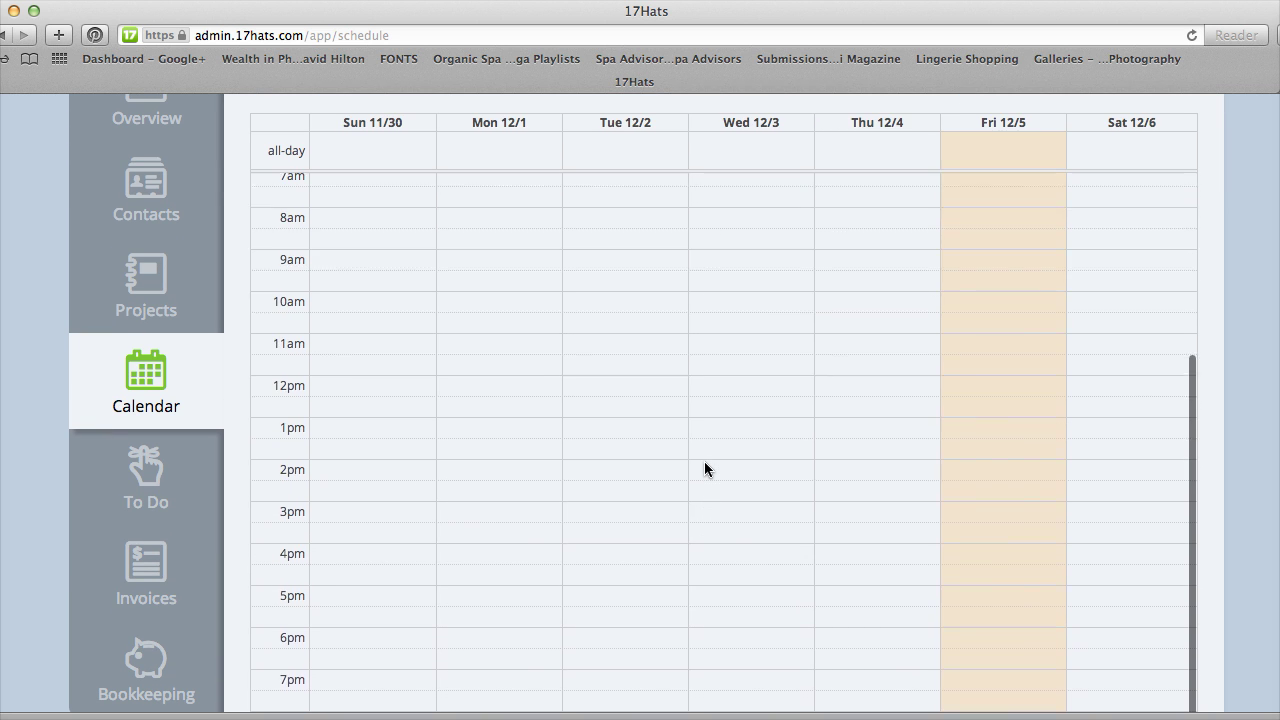
scroll(704, 468, up, 1)
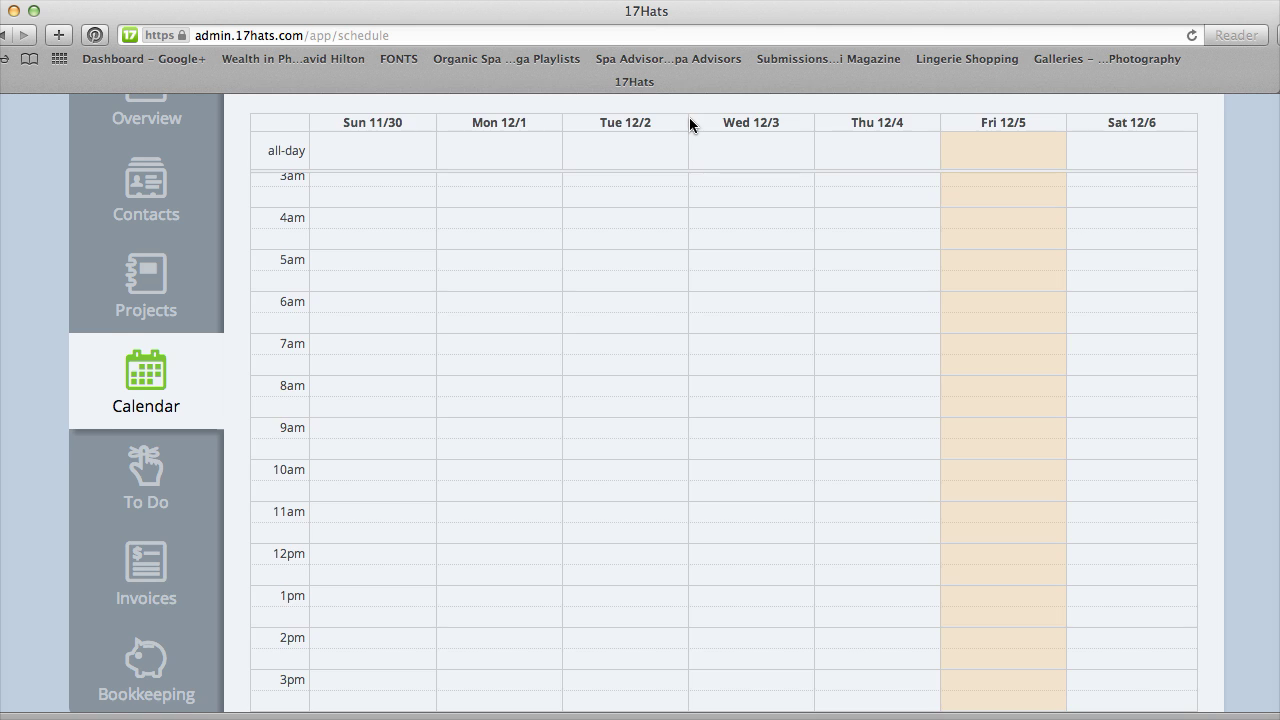
scroll(690, 125, up, 2)
scroll(690, 120, up, 3)
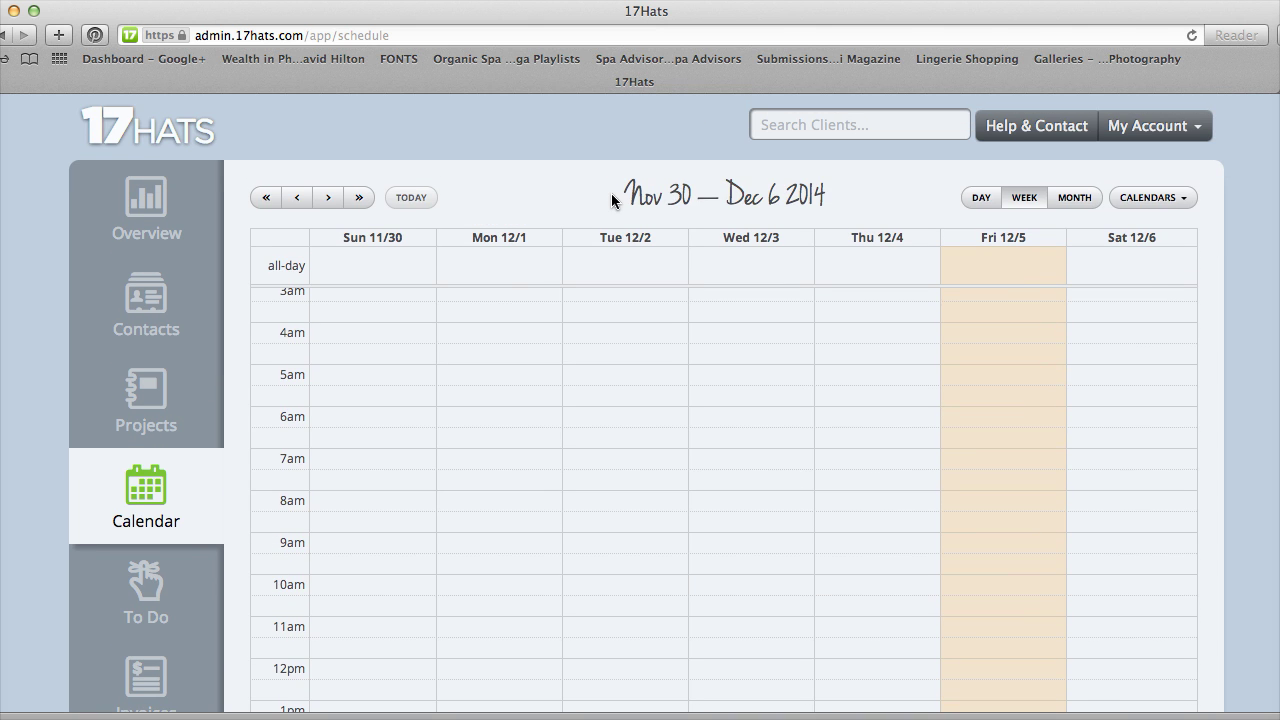
drag(628, 193, 861, 204)
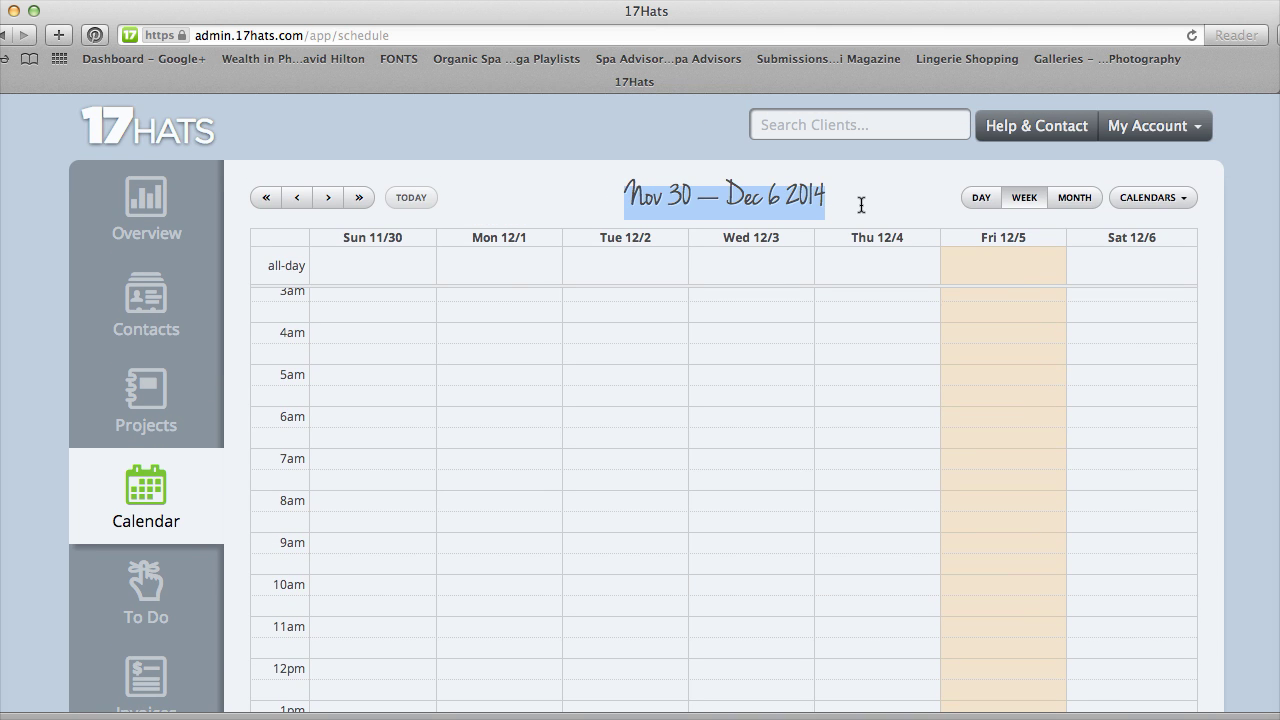
scroll(723, 491, down, 3)
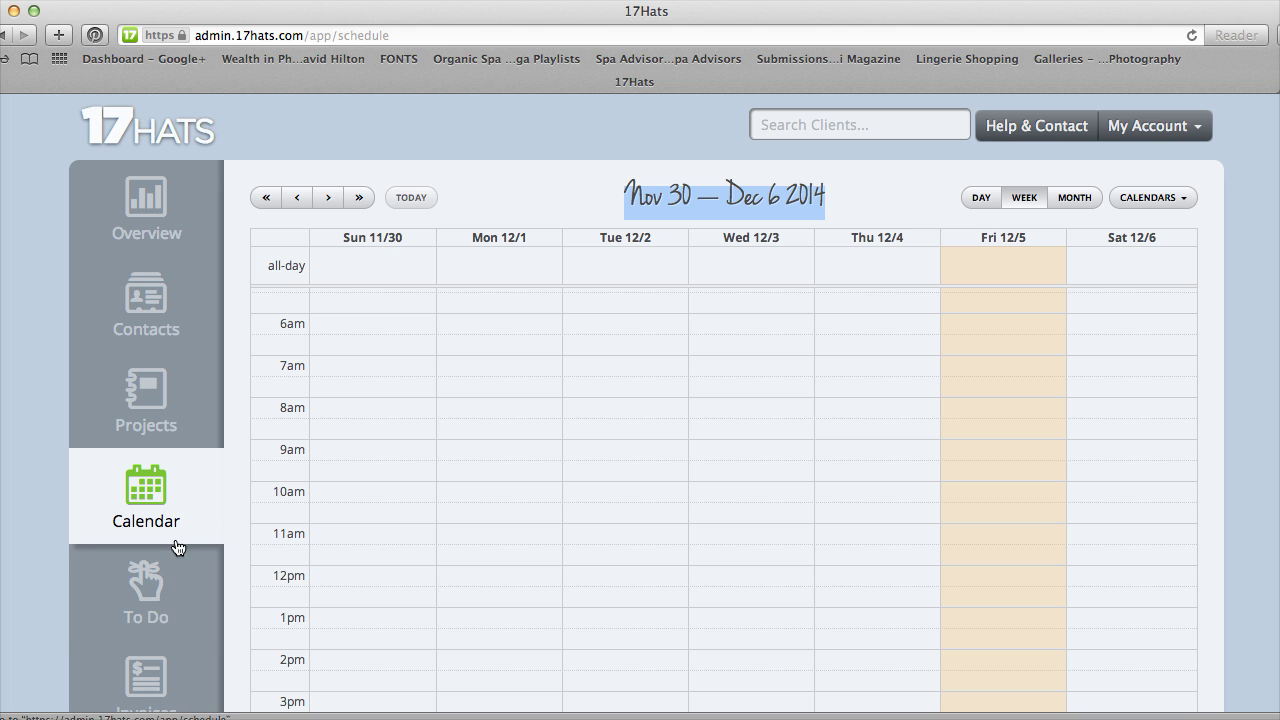
Open the To Do lists, view the file drive task's name and due date, and close it without saving.
click(172, 560)
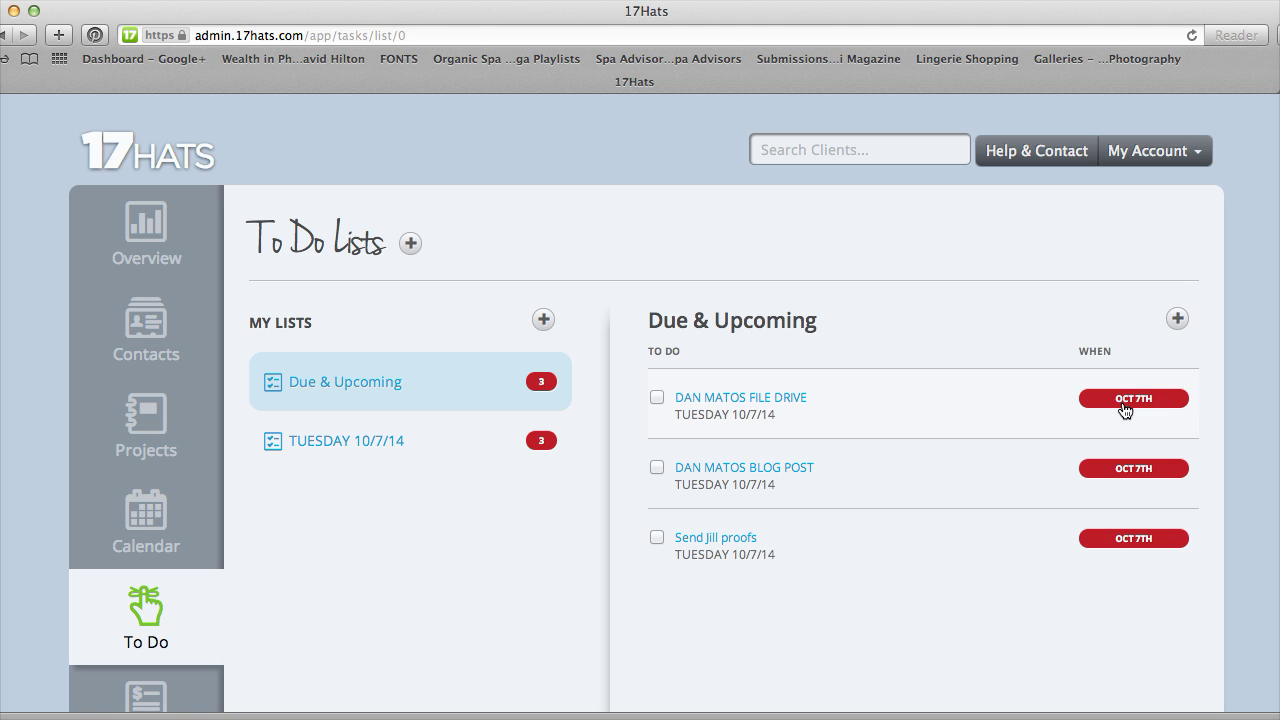
double_click(750, 400)
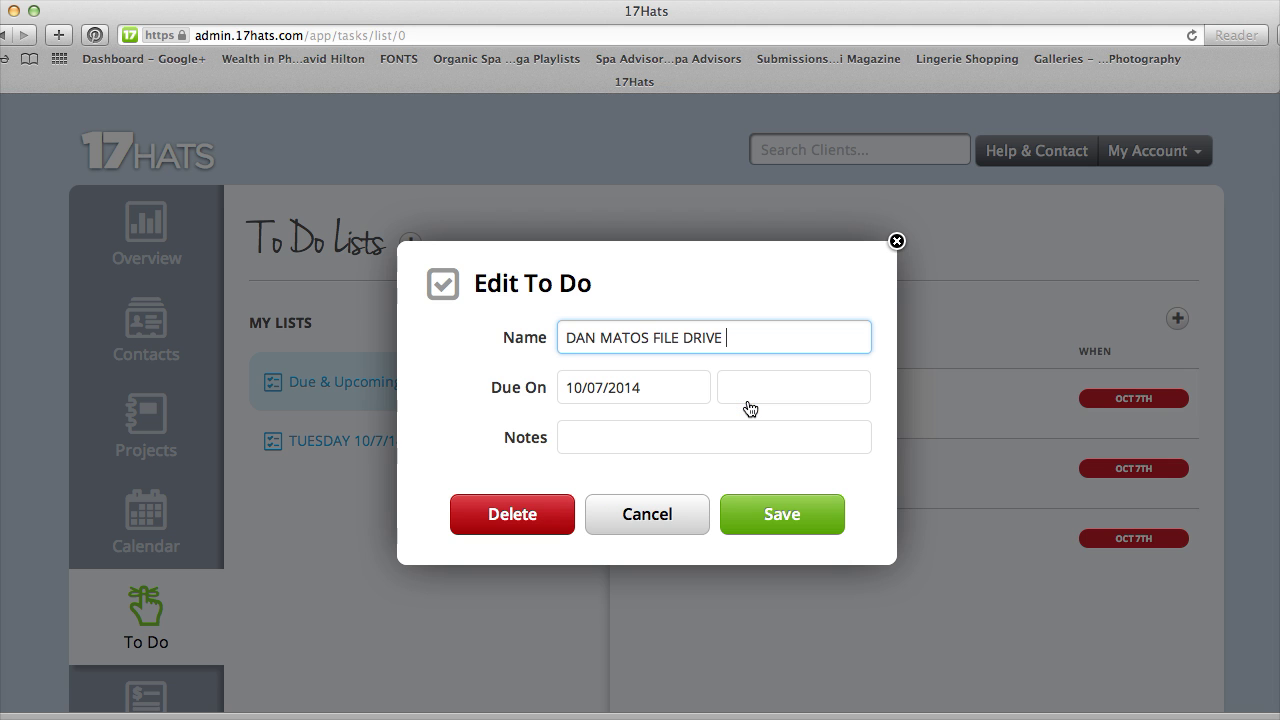
click(667, 392)
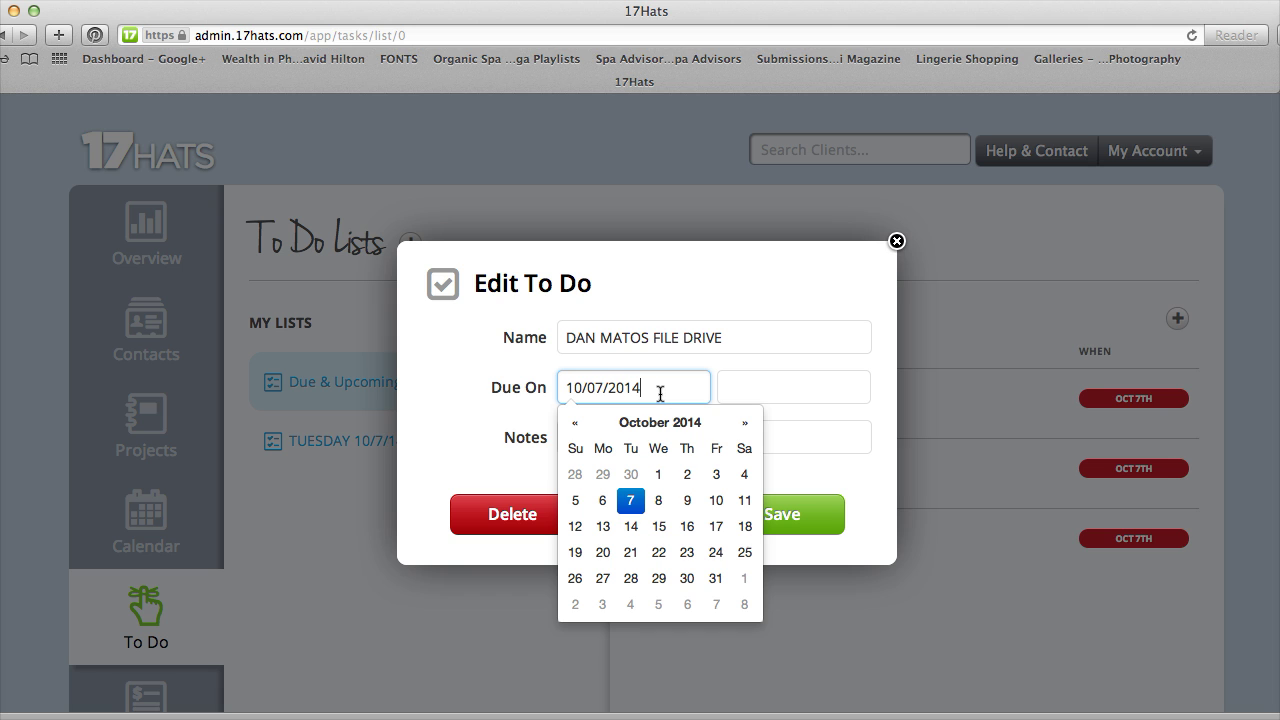
click(817, 340)
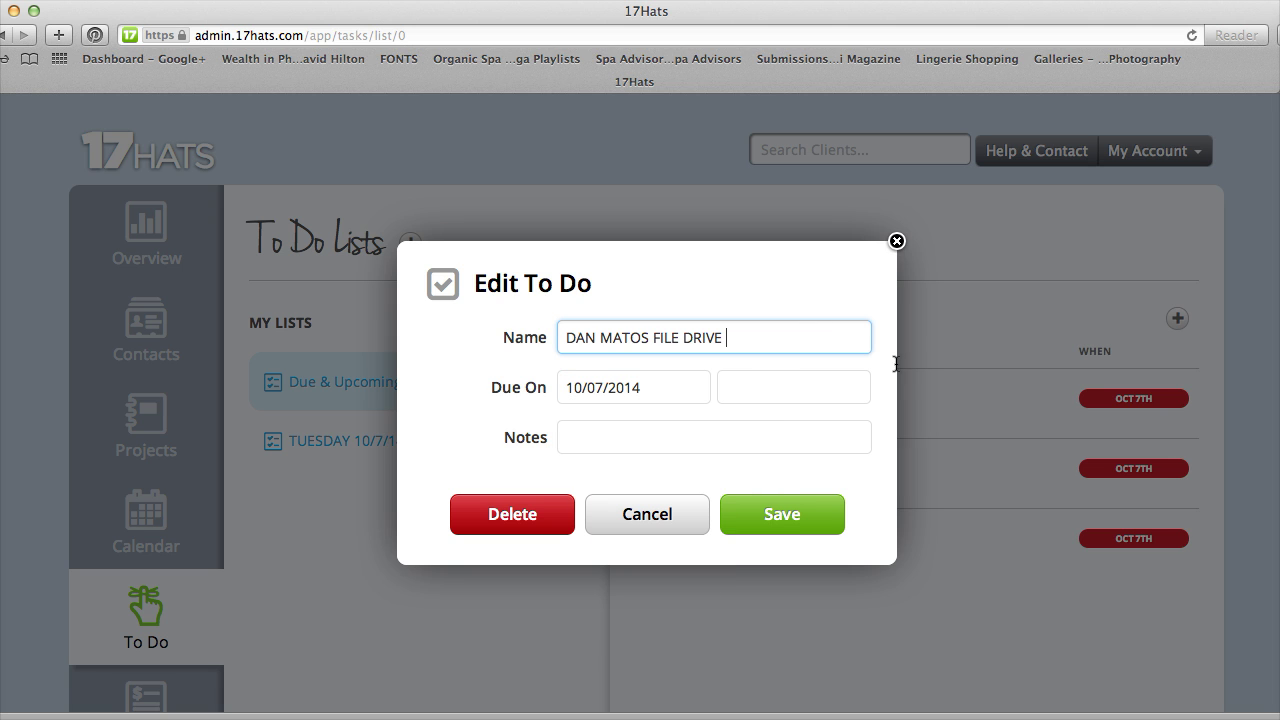
click(897, 242)
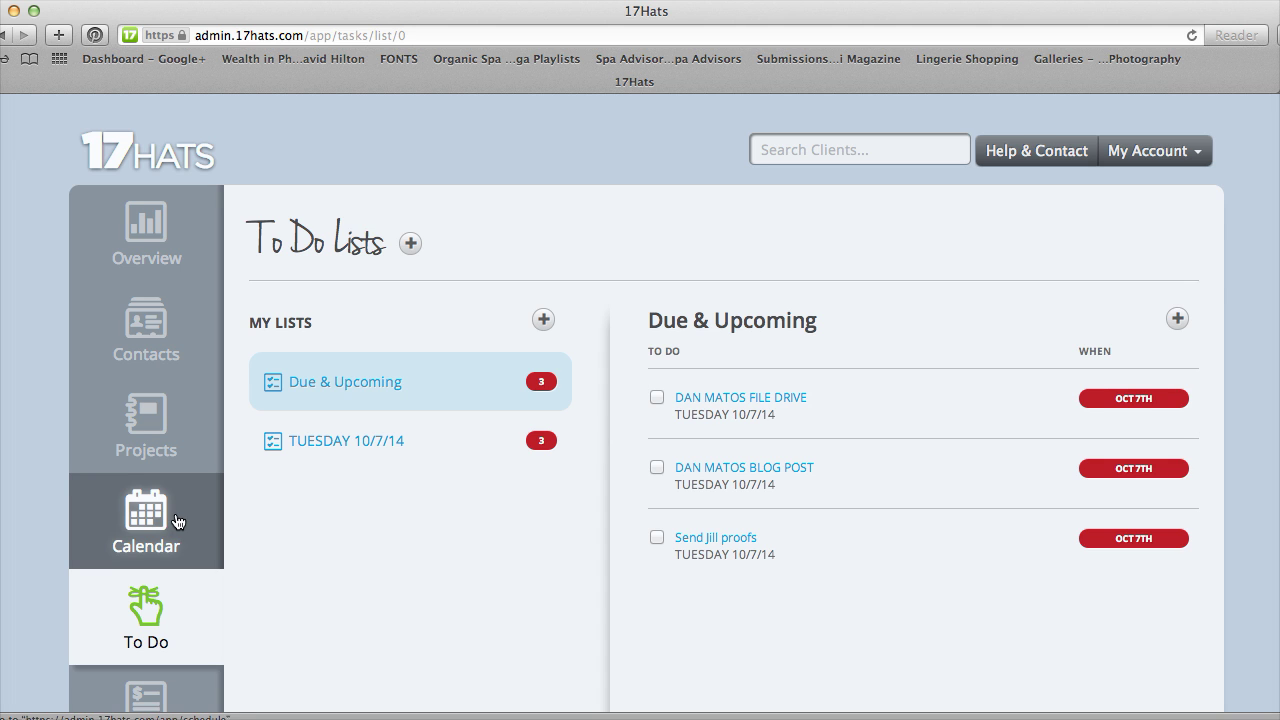
Open the Invoices section, start a first invoice to view the selectable client projects, and close the dialog without choosing one.
scroll(177, 520, down, 3)
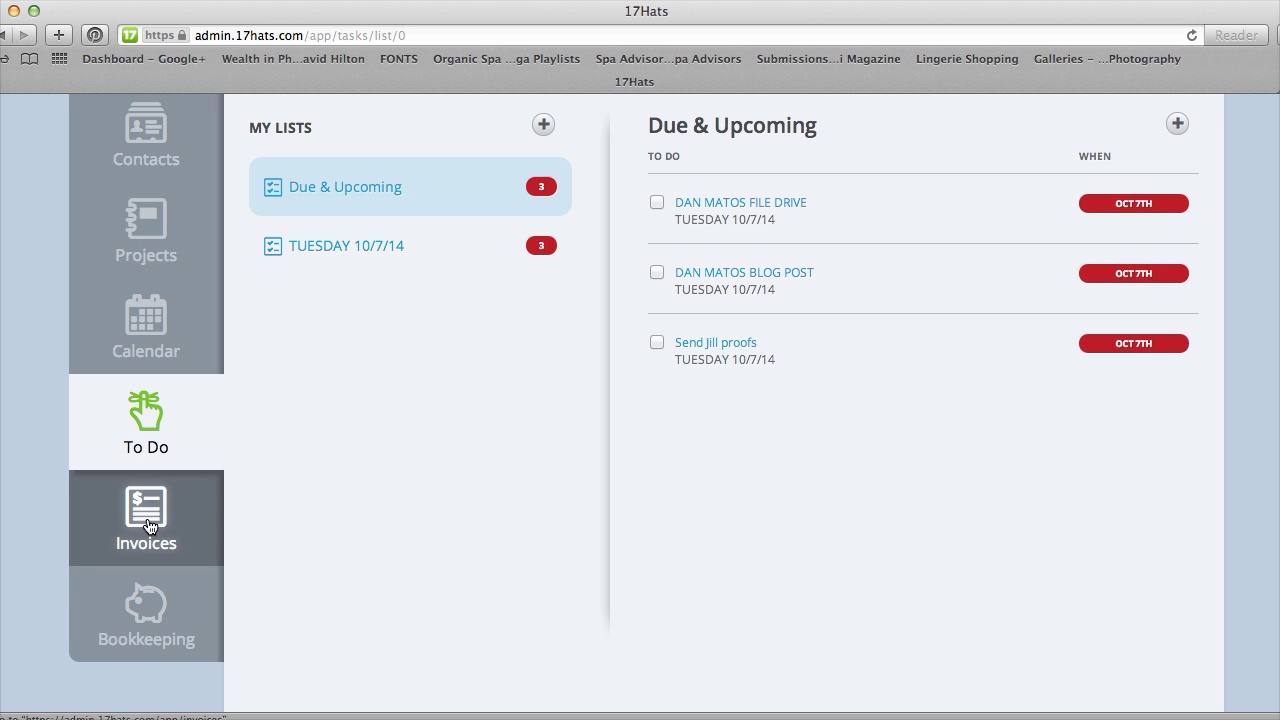
scroll(757, 403, up, 3)
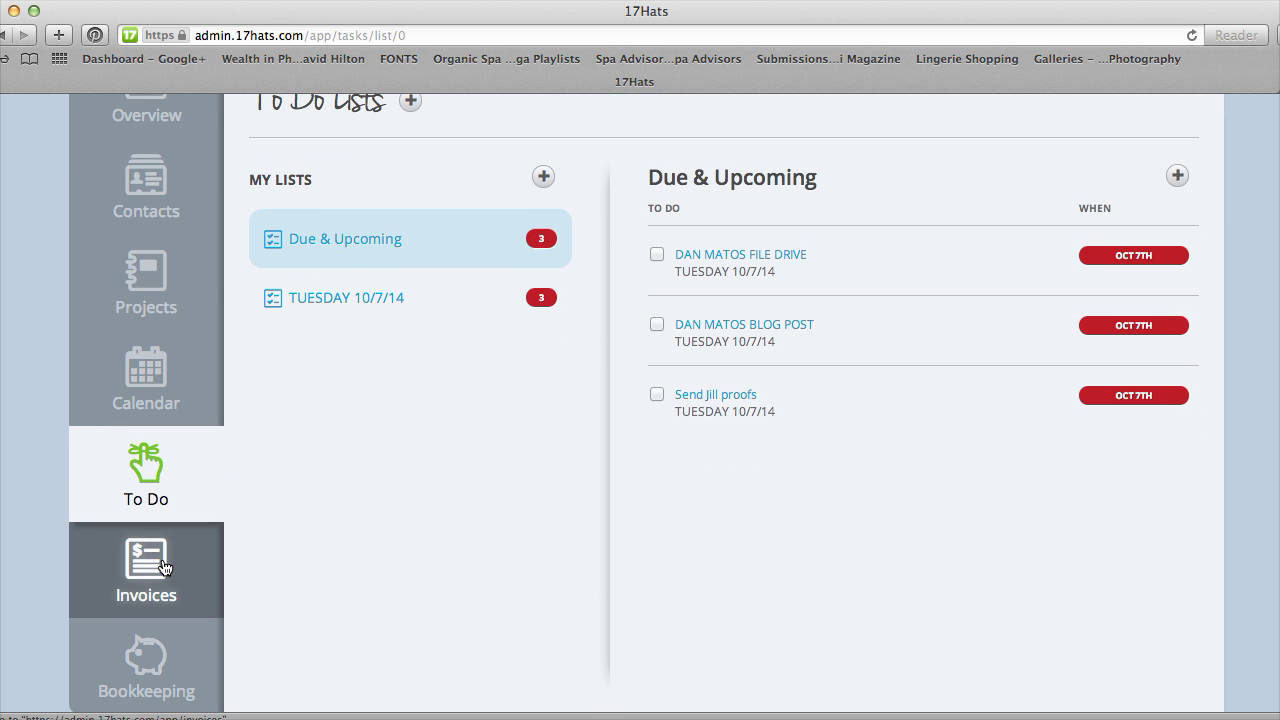
click(162, 567)
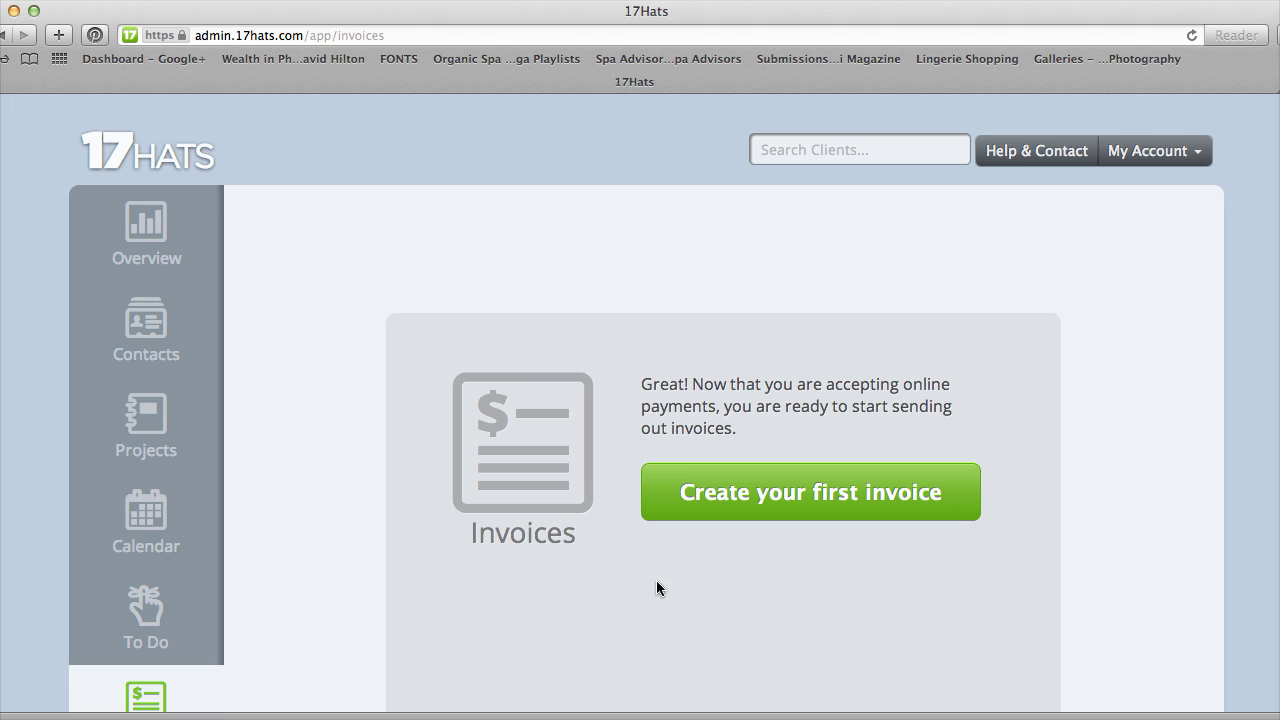
scroll(657, 588, down, 3)
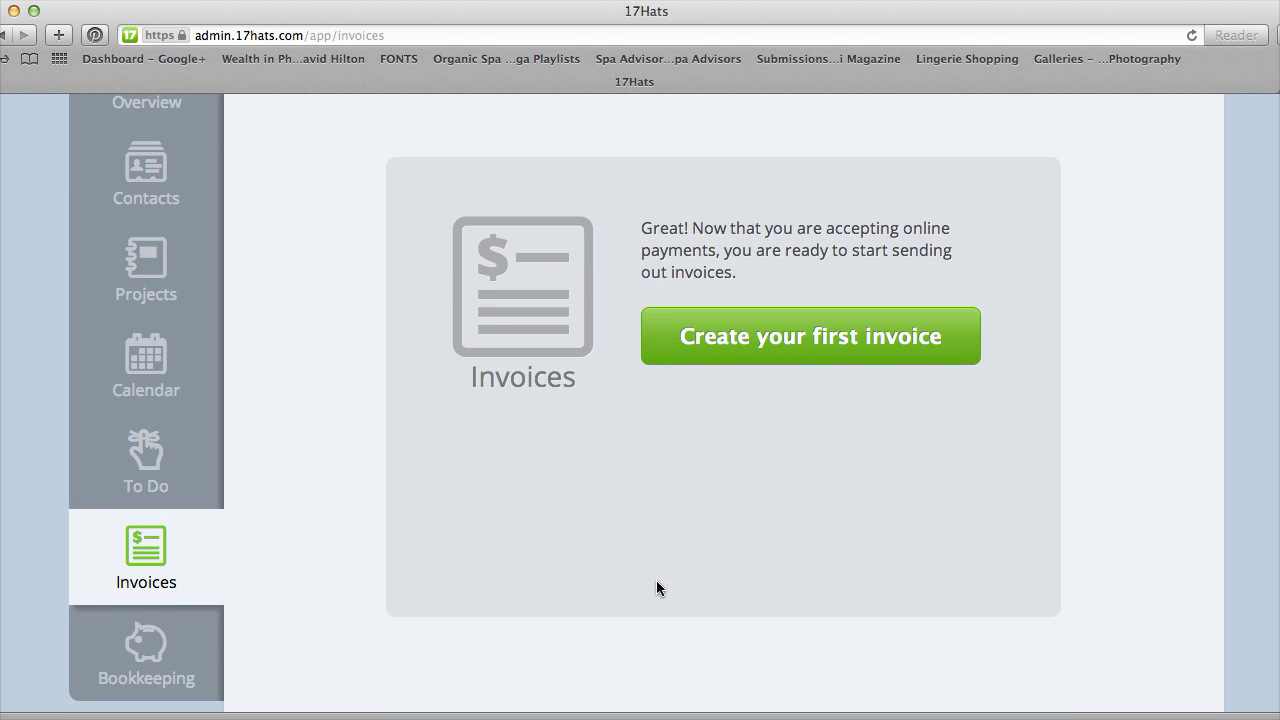
click(734, 345)
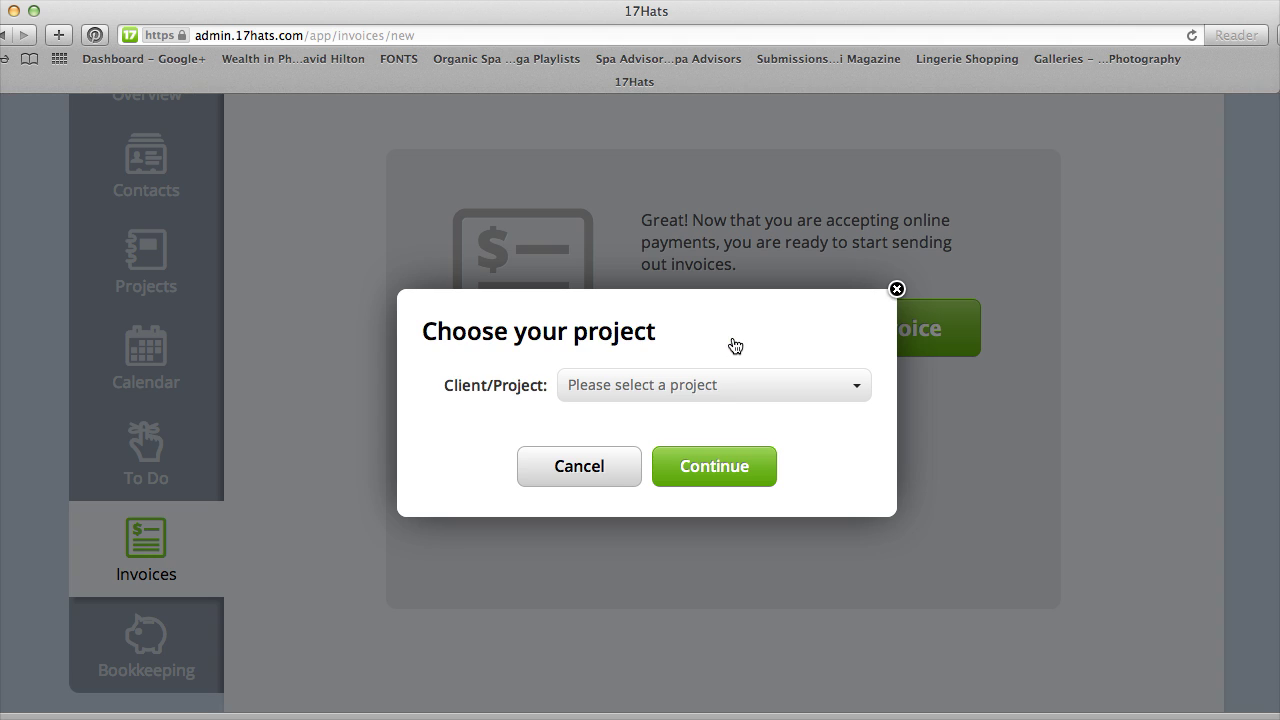
click(712, 393)
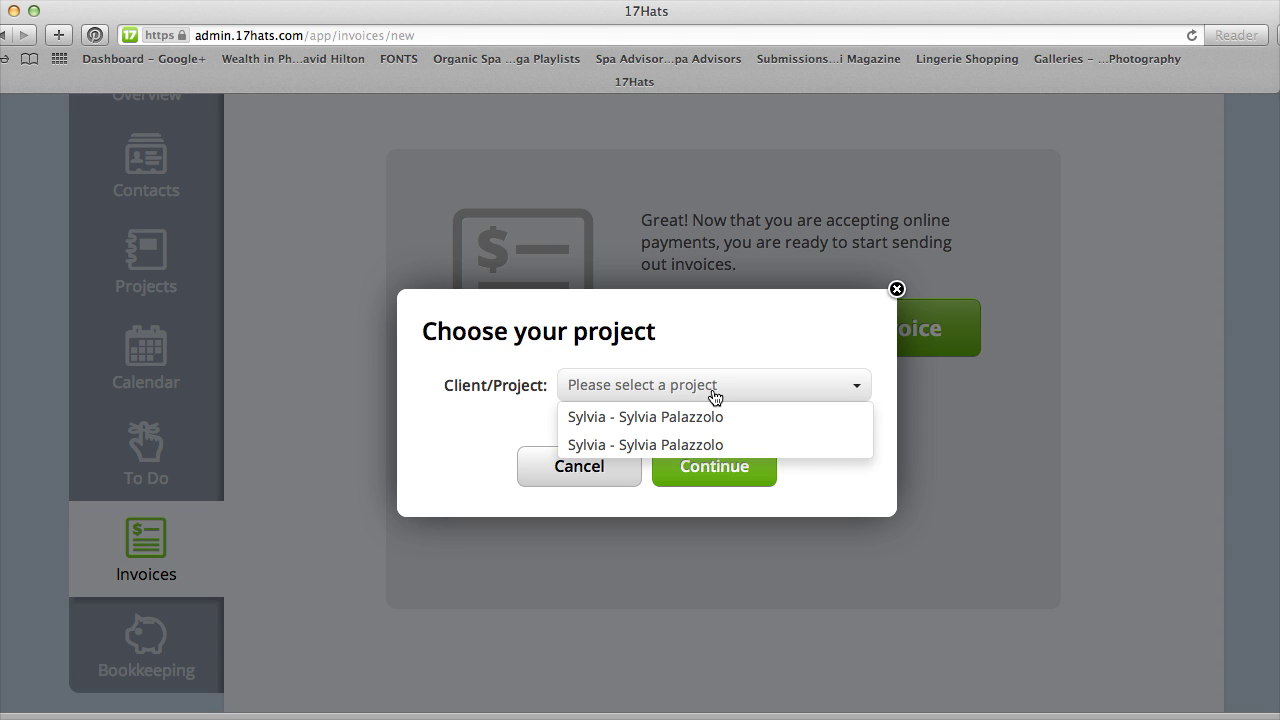
click(896, 289)
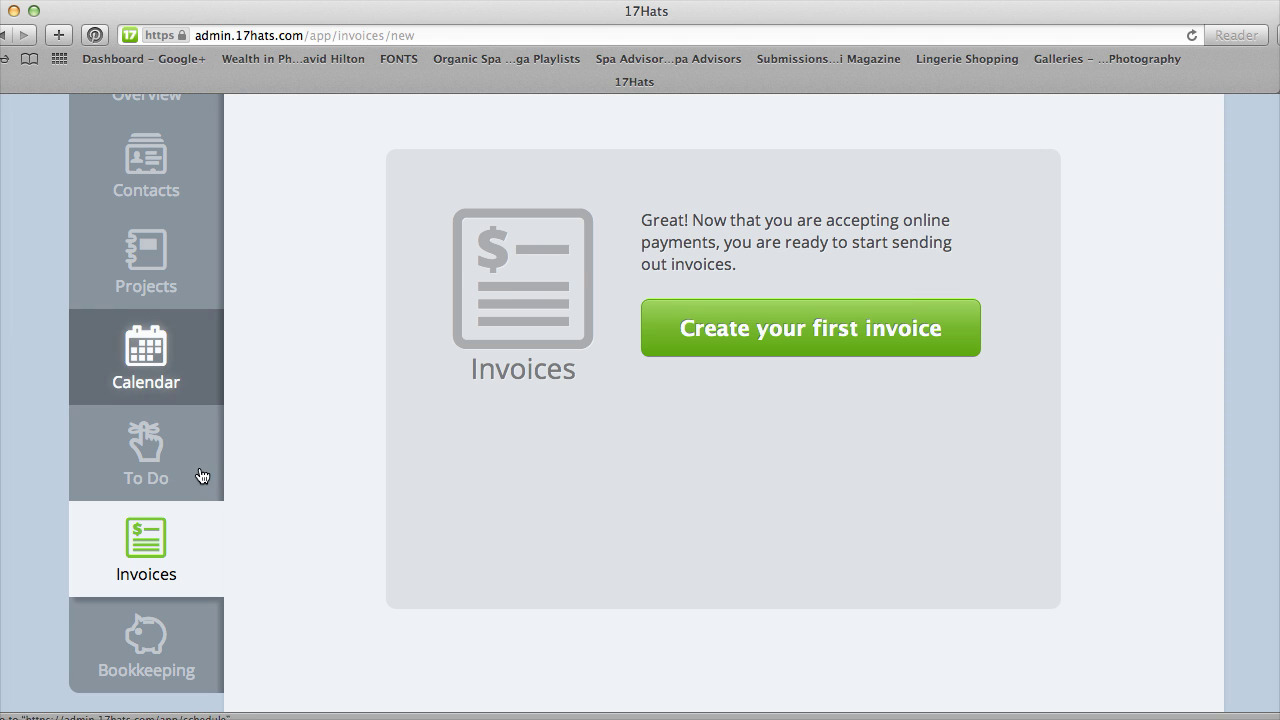
Return to the Overview and examine the upcoming schedule, business reminders and recent client activity.
scroll(559, 288, up, 3)
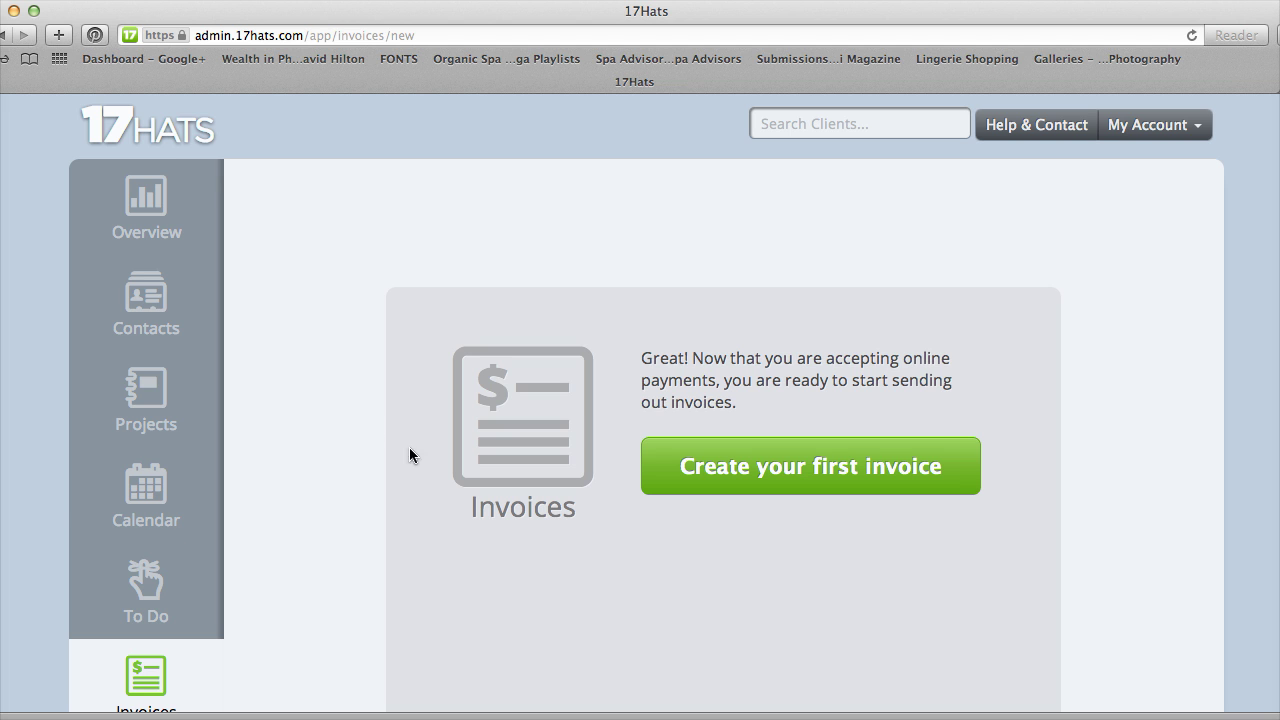
scroll(312, 450, down, 3)
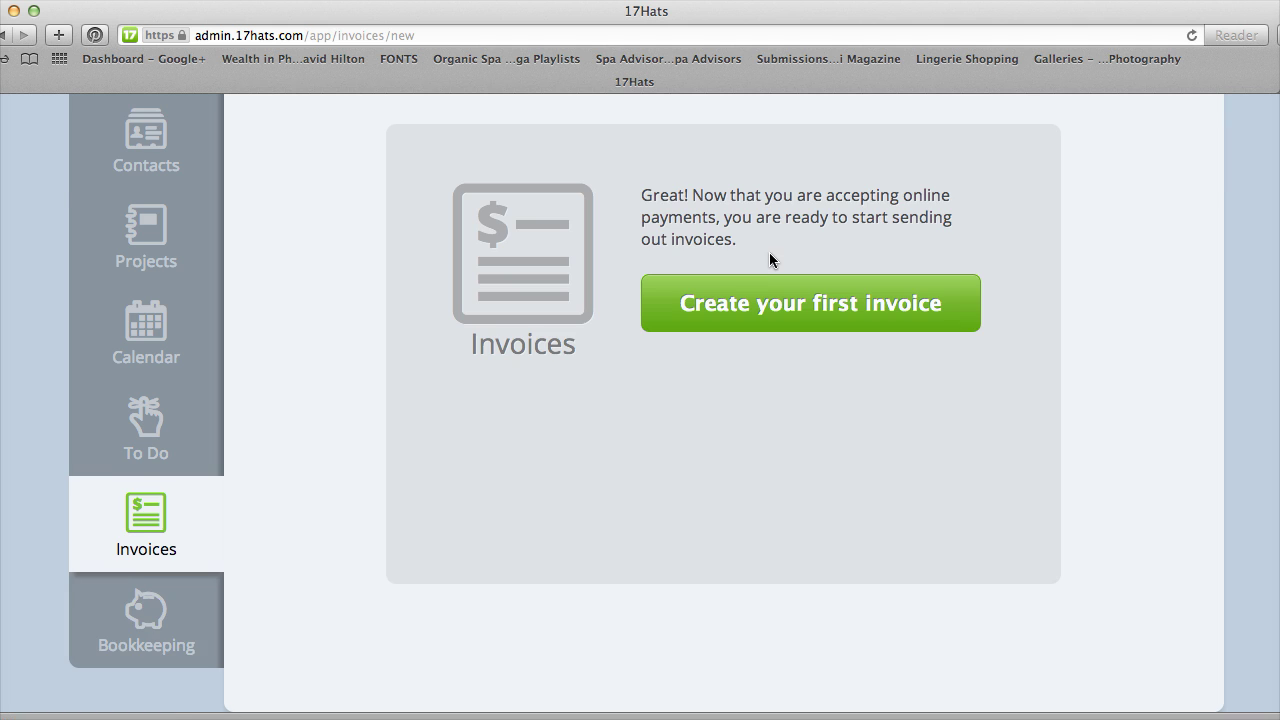
scroll(769, 257, up, 3)
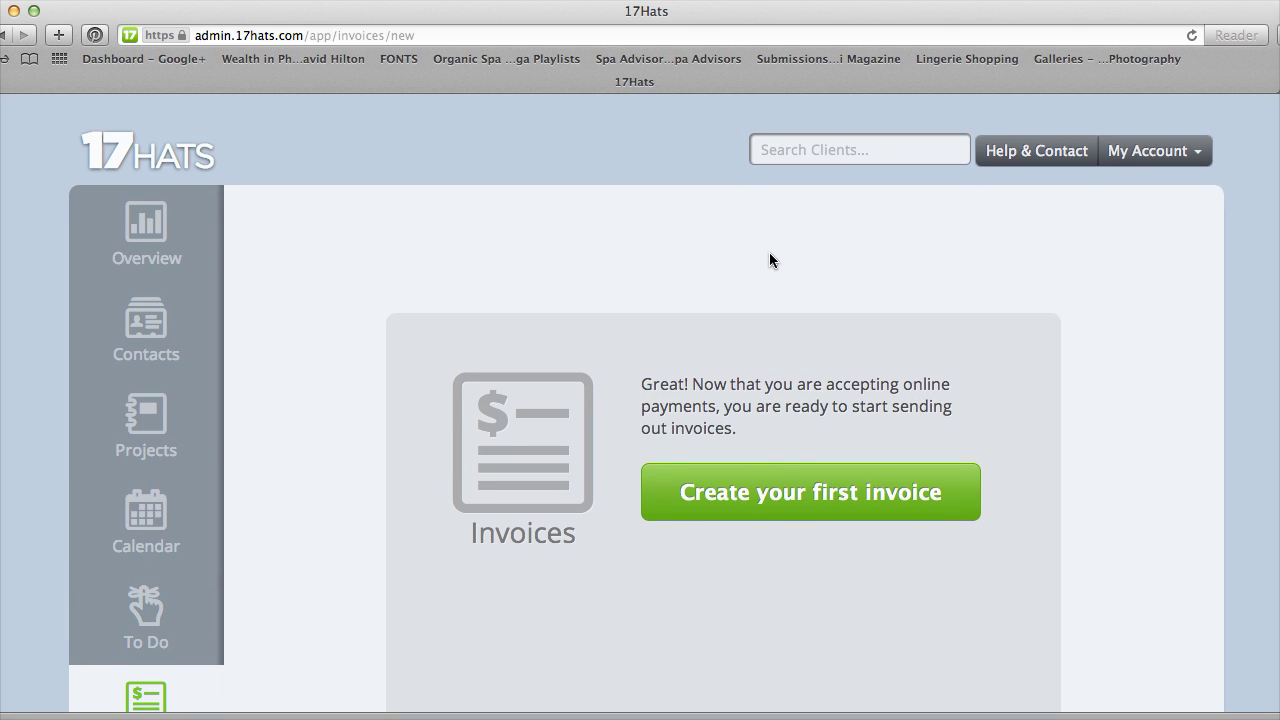
click(146, 245)
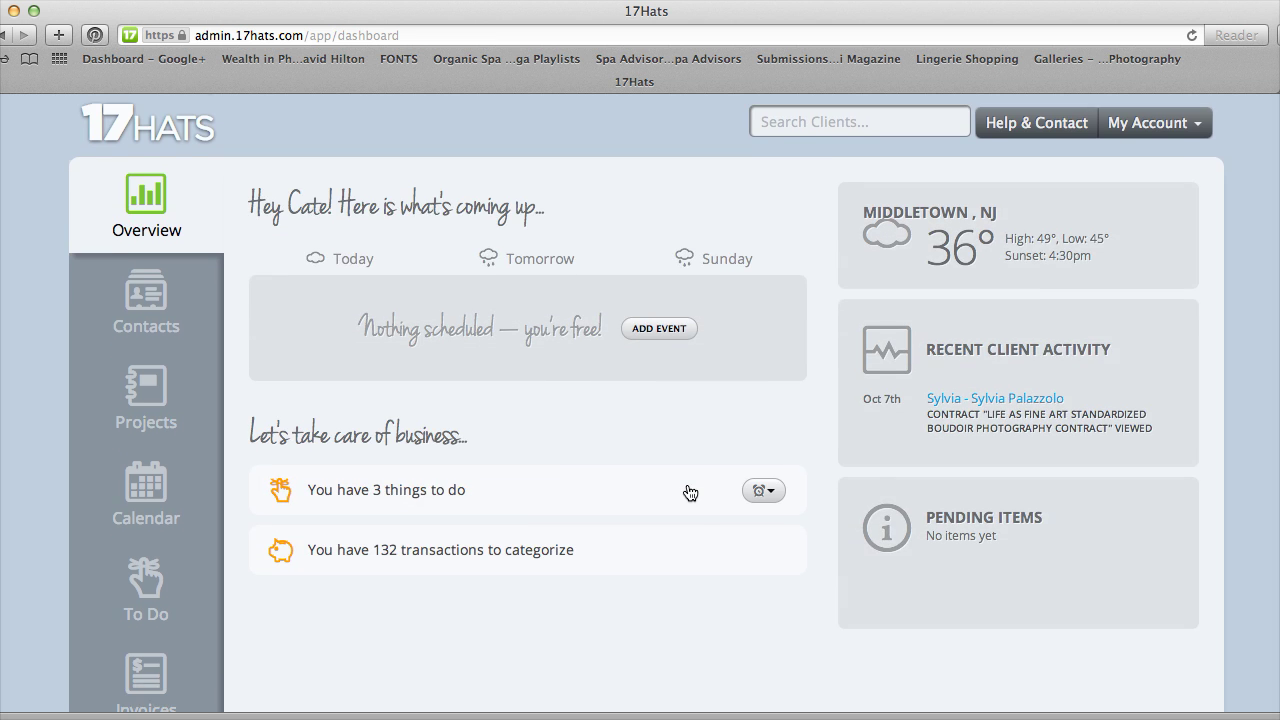
scroll(687, 485, down, 3)
scroll(687, 491, up, 3)
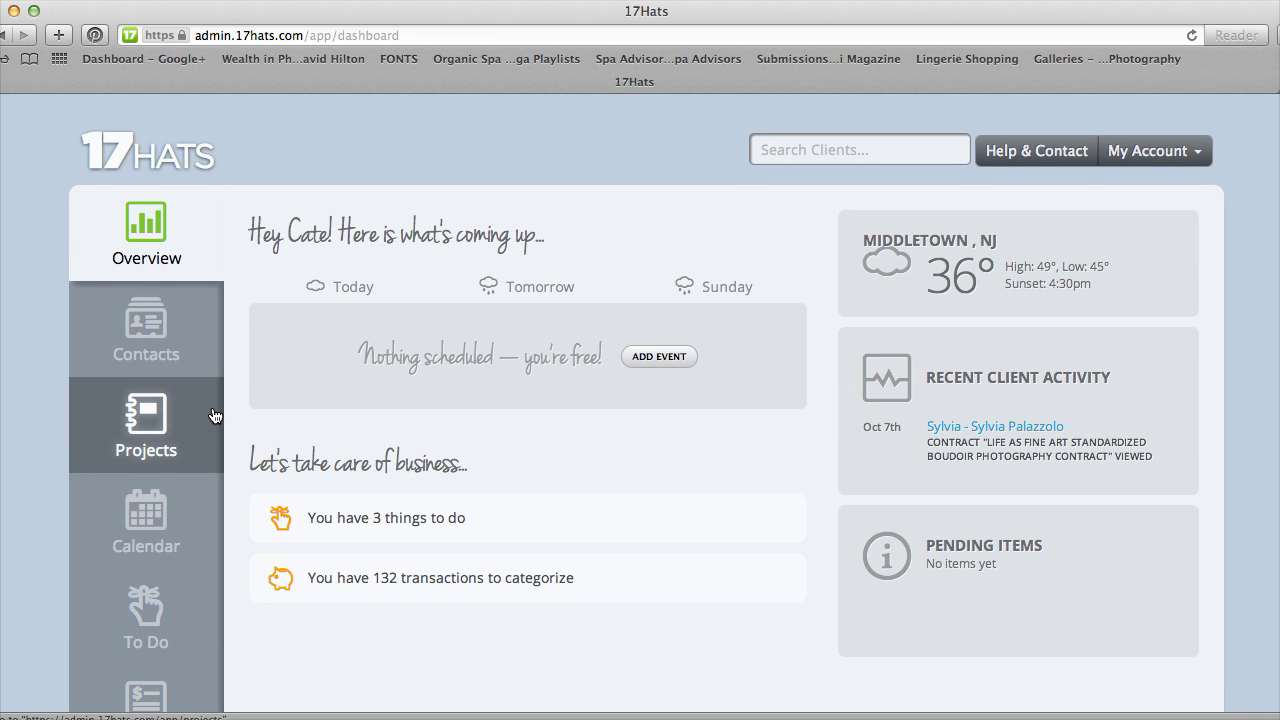
Open Bookkeeping and examine the descriptions, categories and amounts of all transactions down to the end of the first page.
scroll(213, 415, down, 2)
scroll(213, 415, down, 2)
click(164, 632)
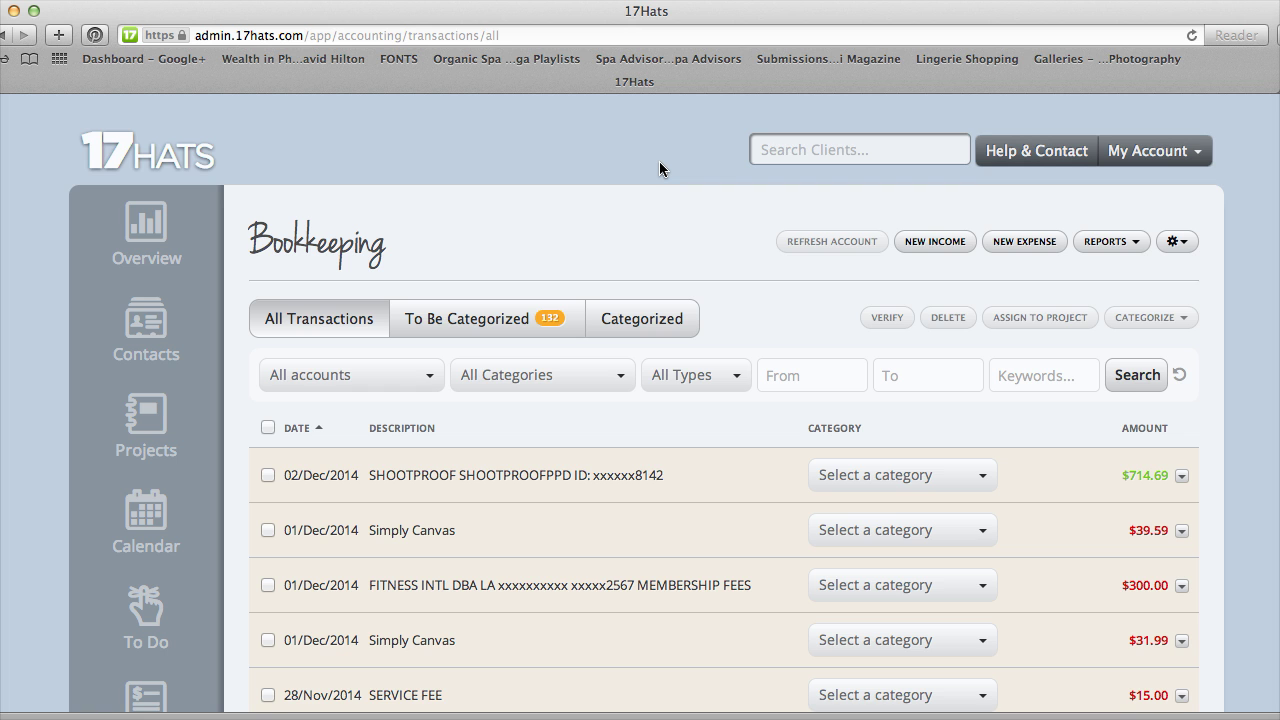
scroll(659, 163, down, 1)
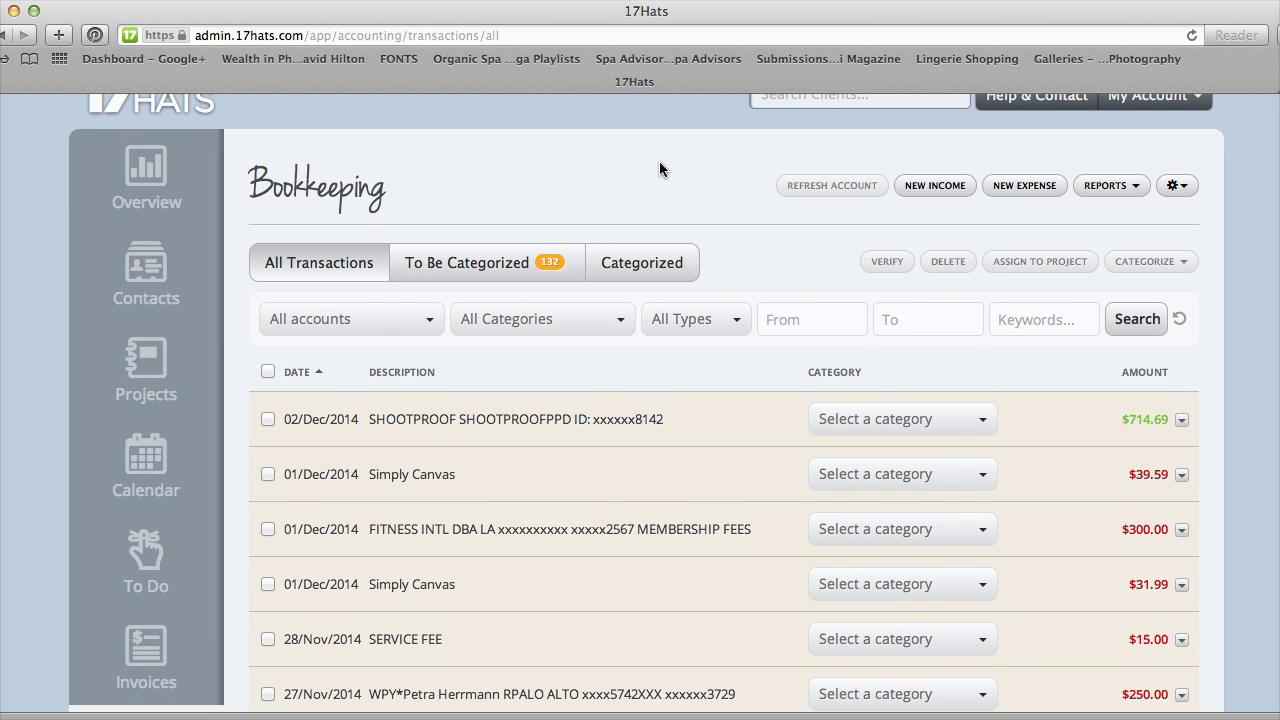
scroll(659, 163, down, 1)
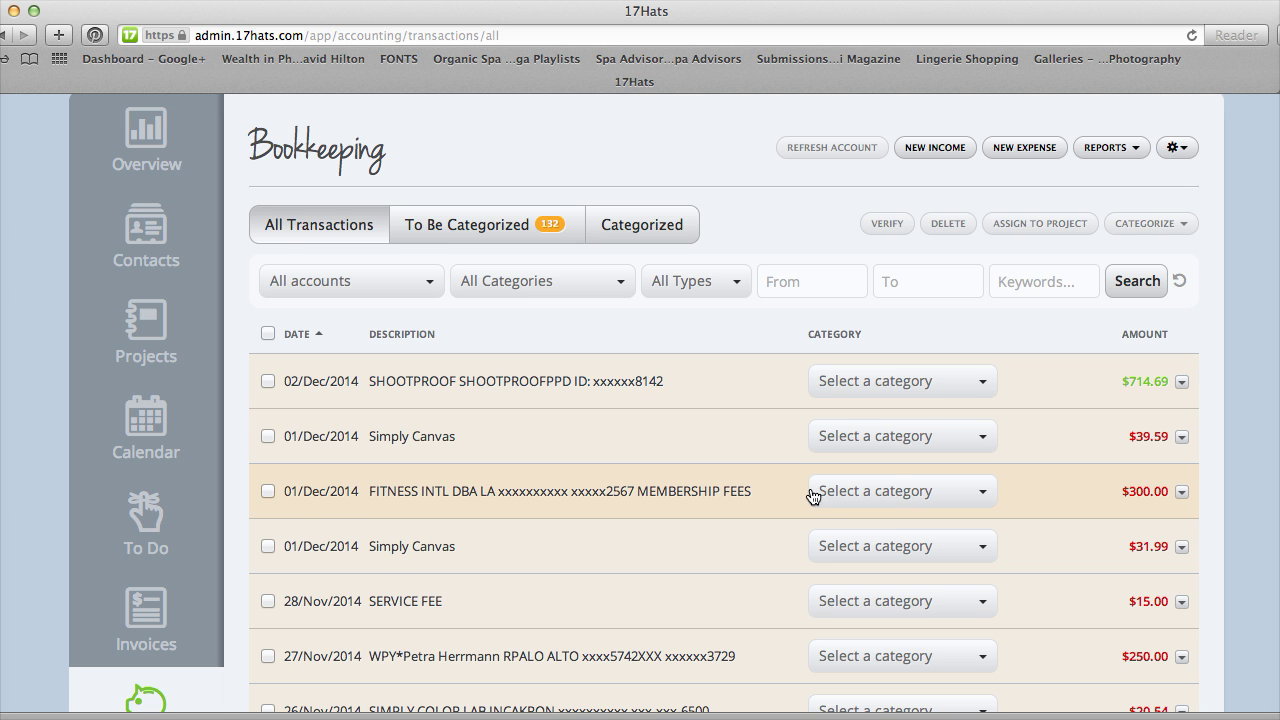
scroll(815, 496, down, 3)
scroll(812, 496, down, 7)
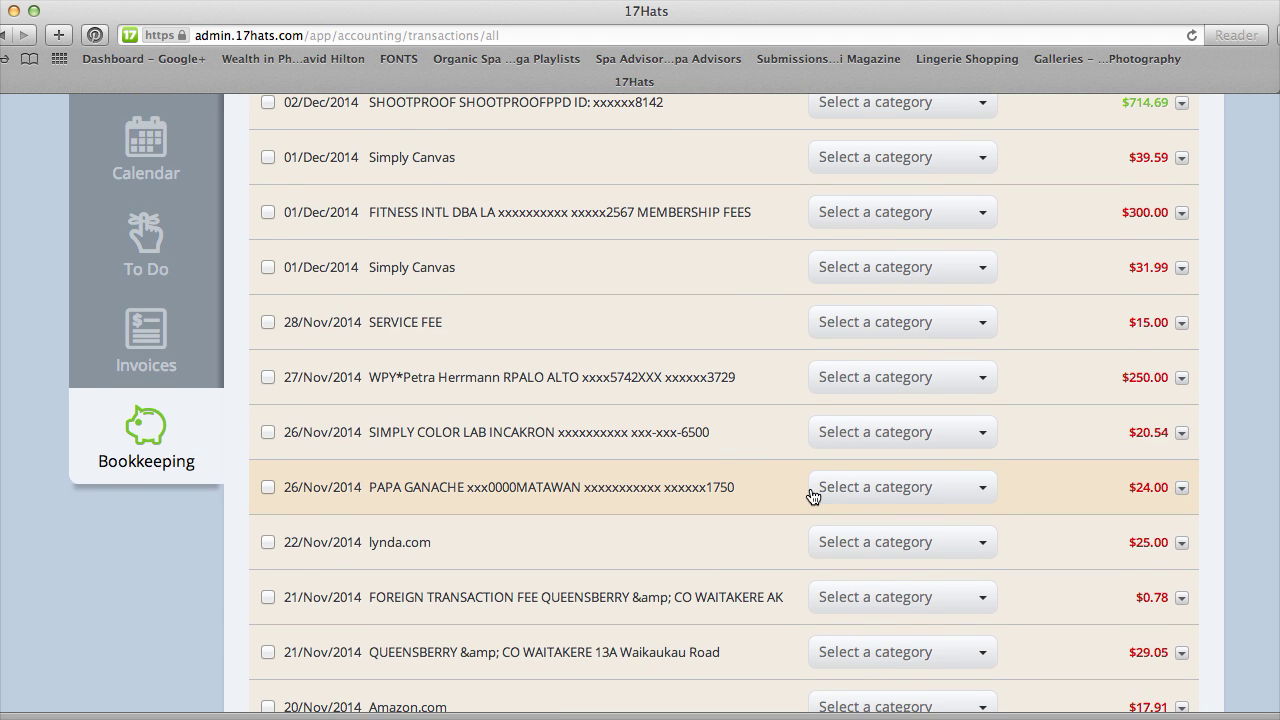
scroll(812, 496, down, 8)
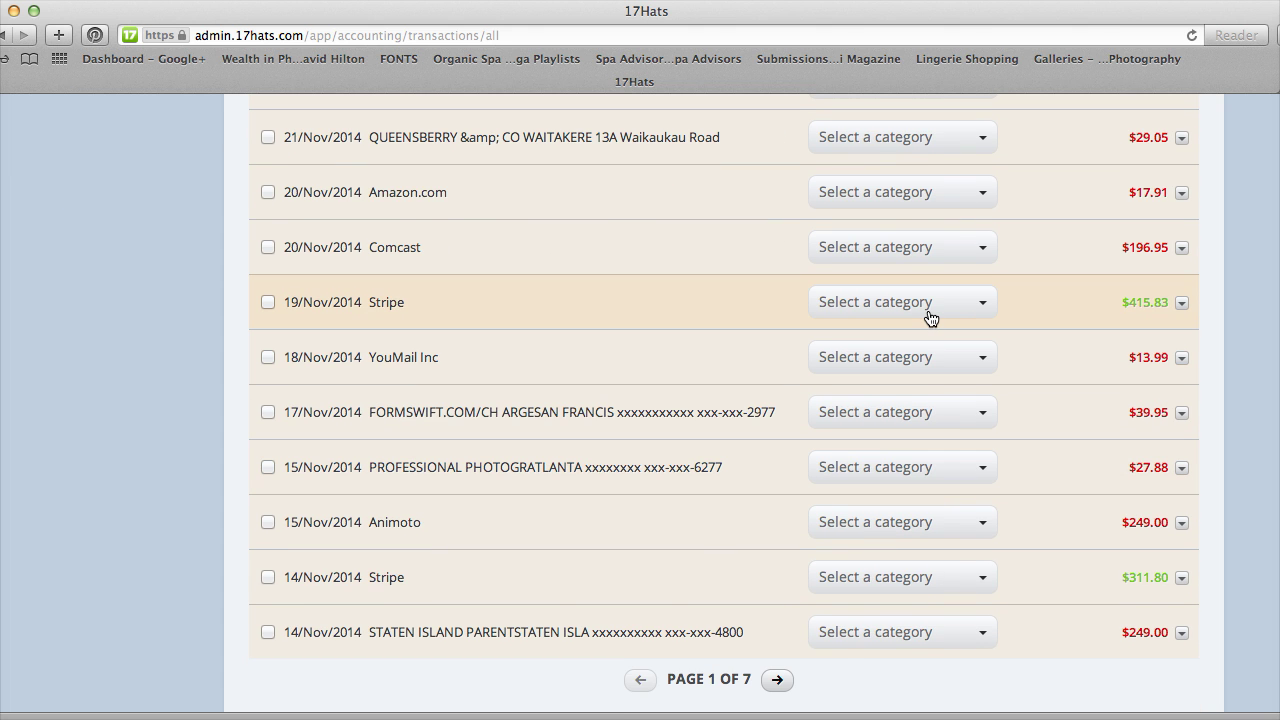
View the category options for the 19/Nov/2014 Stripe transaction through to the liabilities group, without assigning one.
click(929, 317)
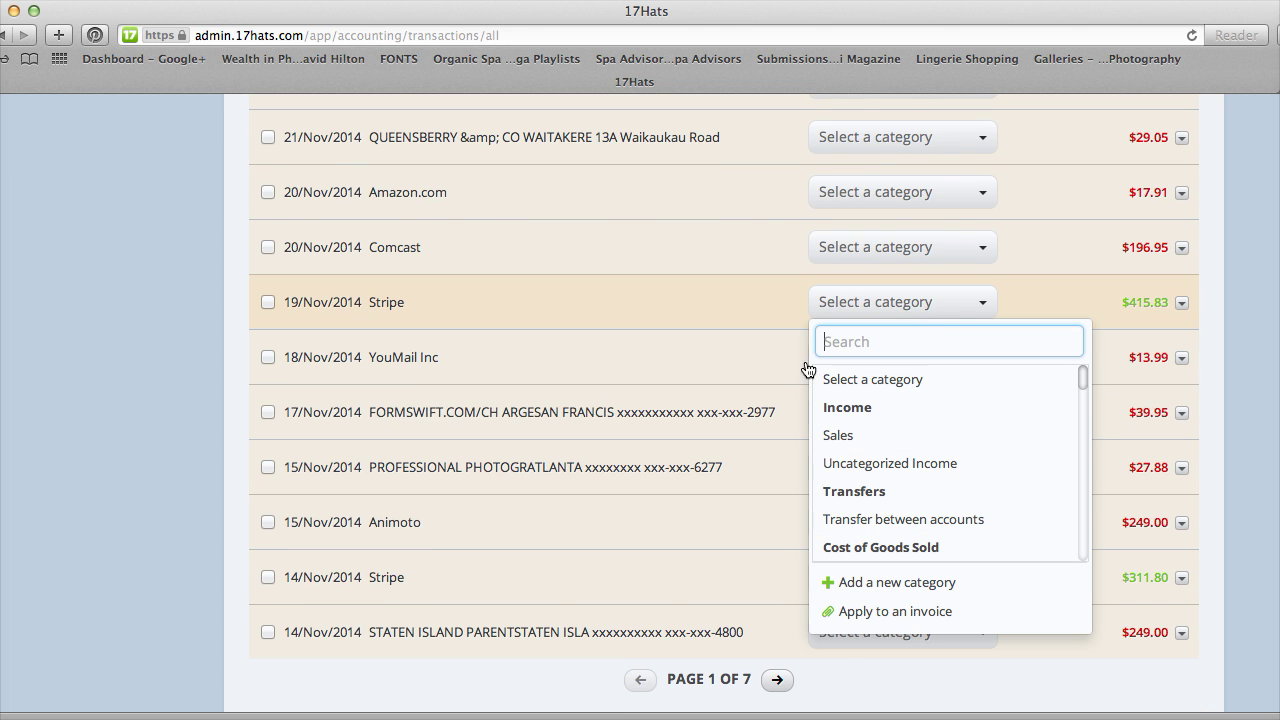
scroll(891, 466, down, 10)
scroll(891, 466, down, 15)
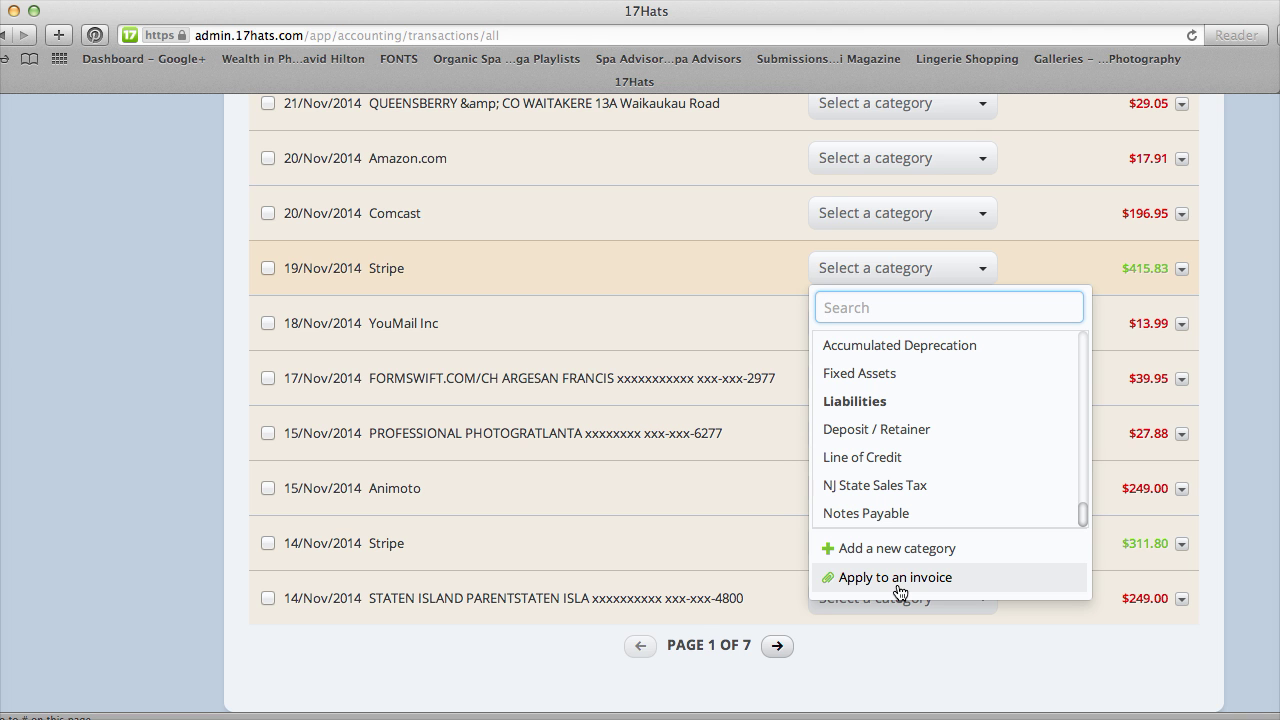
scroll(82, 234, up, 5)
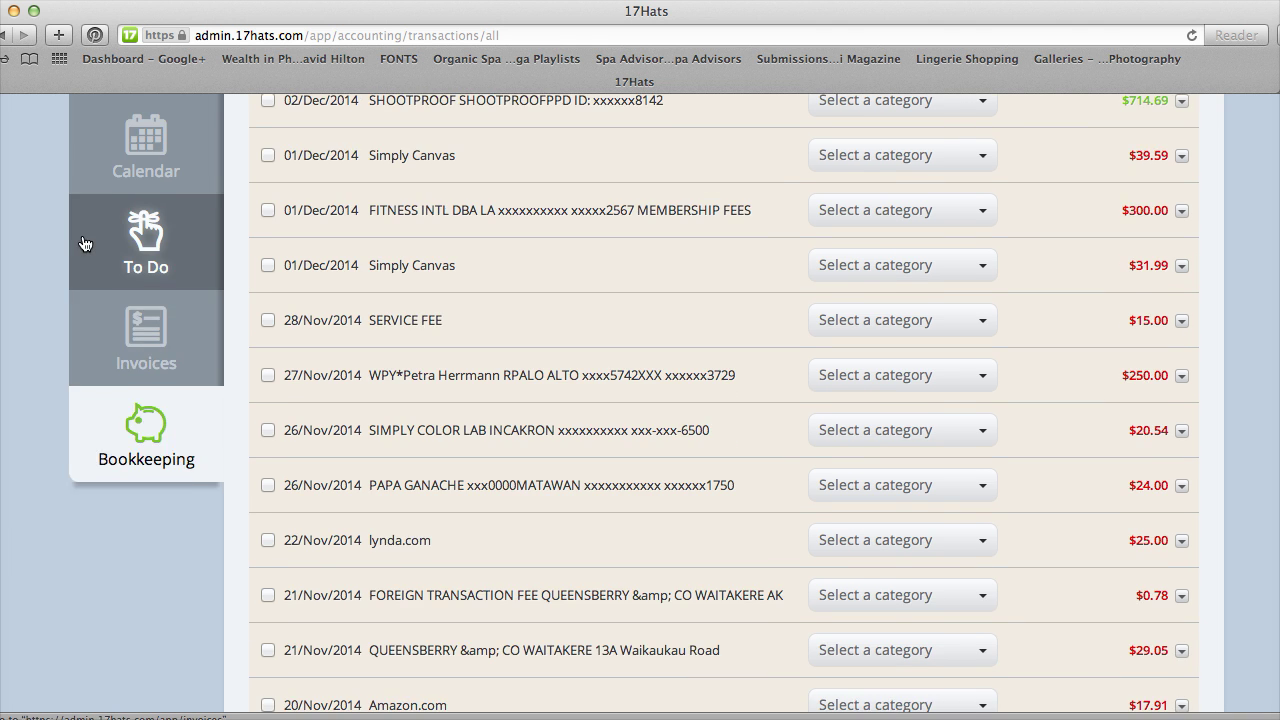
Open the Profit and Loss report from Bookkeeping and examine its income, expense and net profit lines.
scroll(84, 243, up, 5)
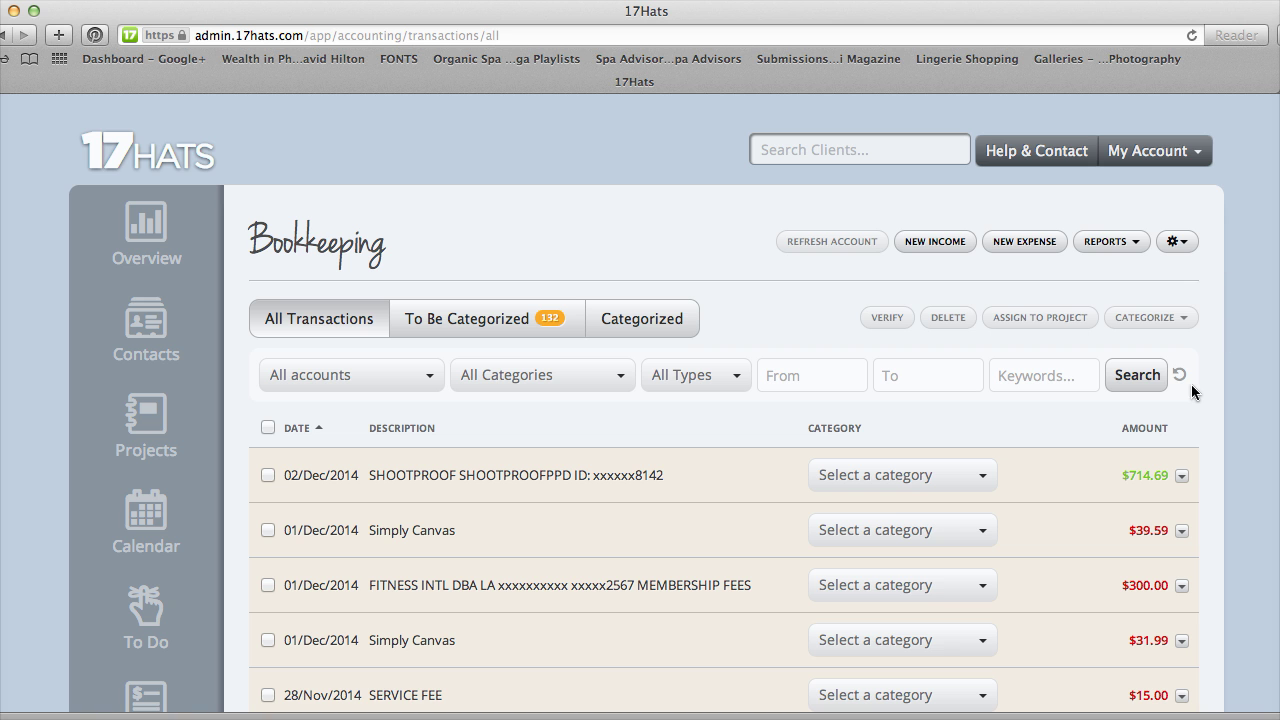
scroll(1195, 379, down, 3)
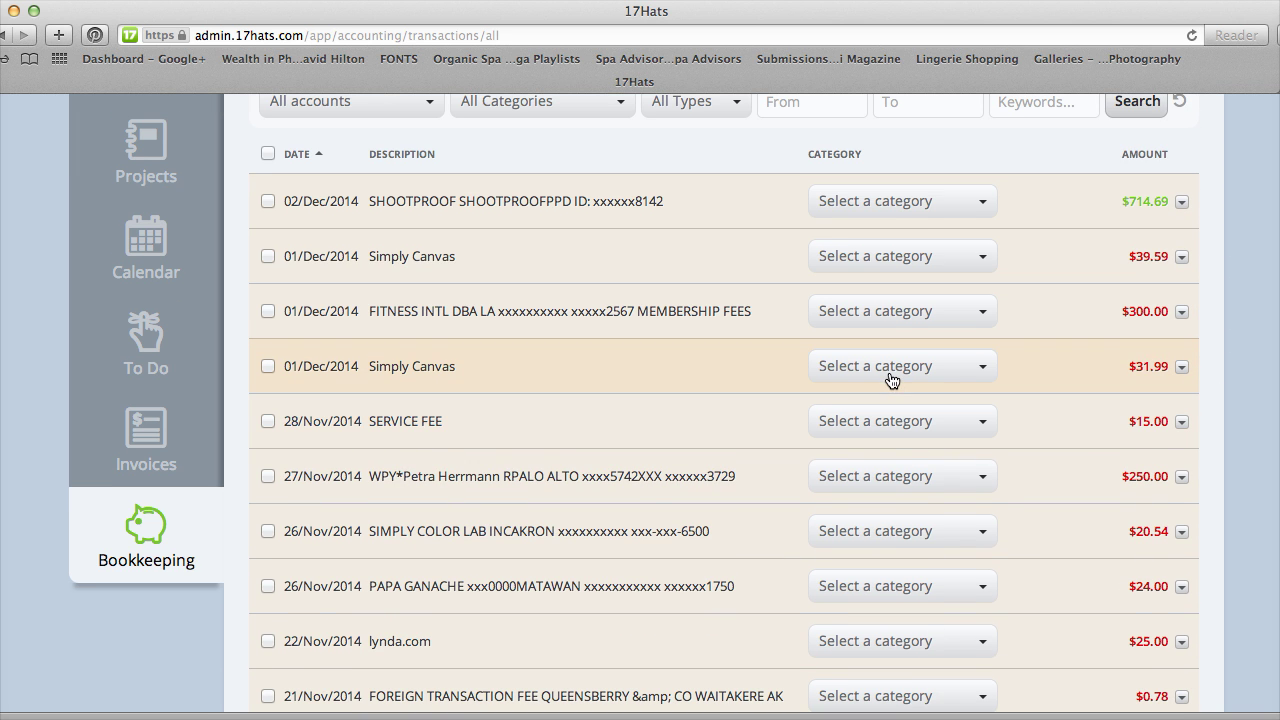
scroll(1198, 344, up, 3)
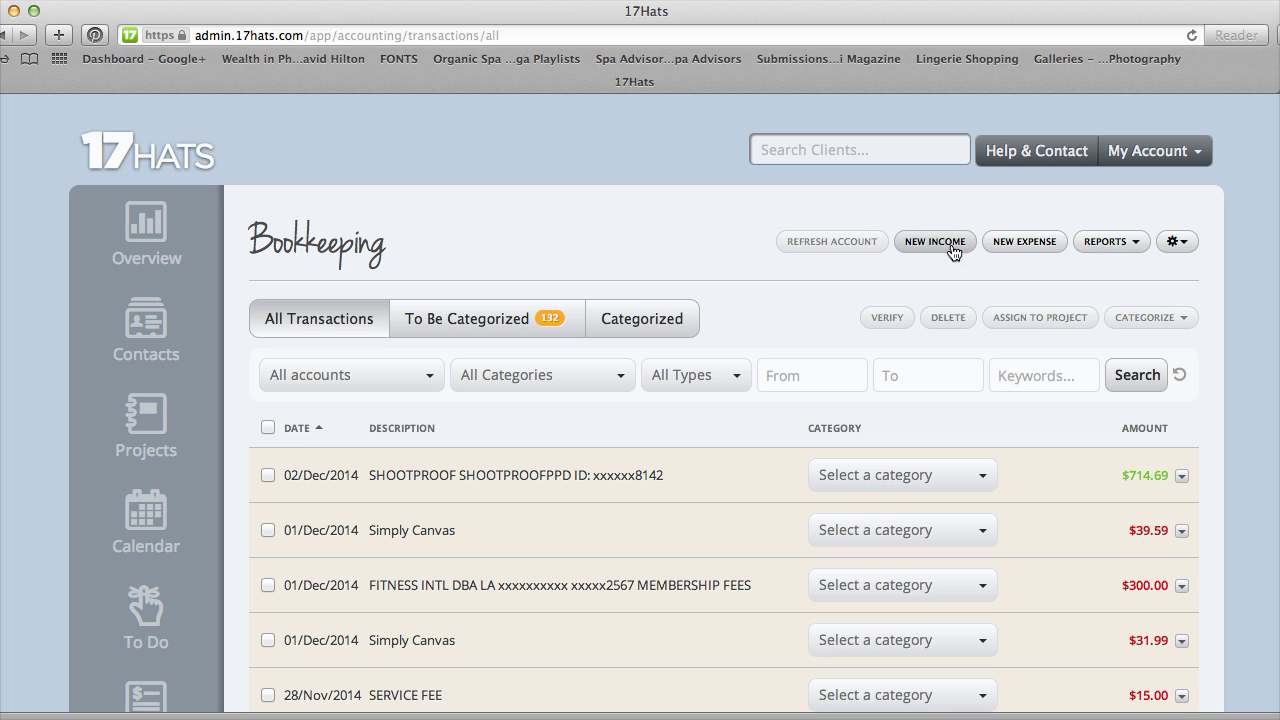
click(1130, 250)
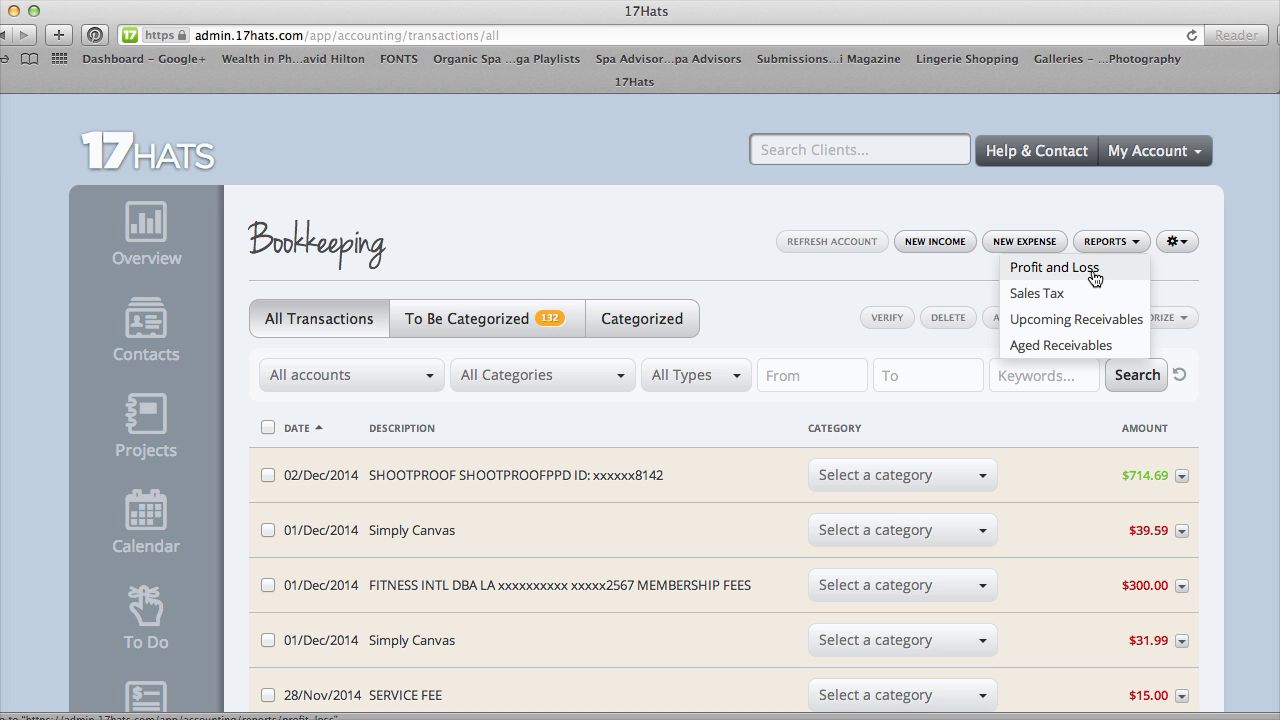
click(1095, 279)
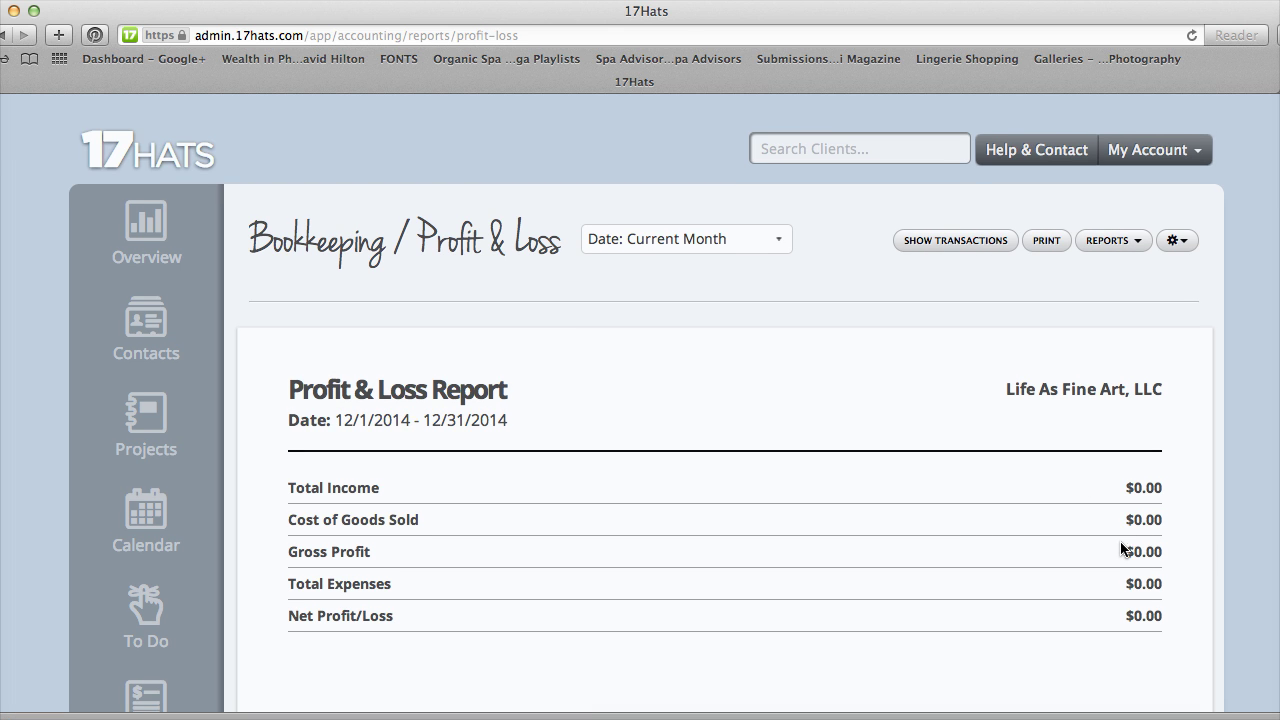
scroll(1122, 548, down, 2)
scroll(1122, 548, down, 2)
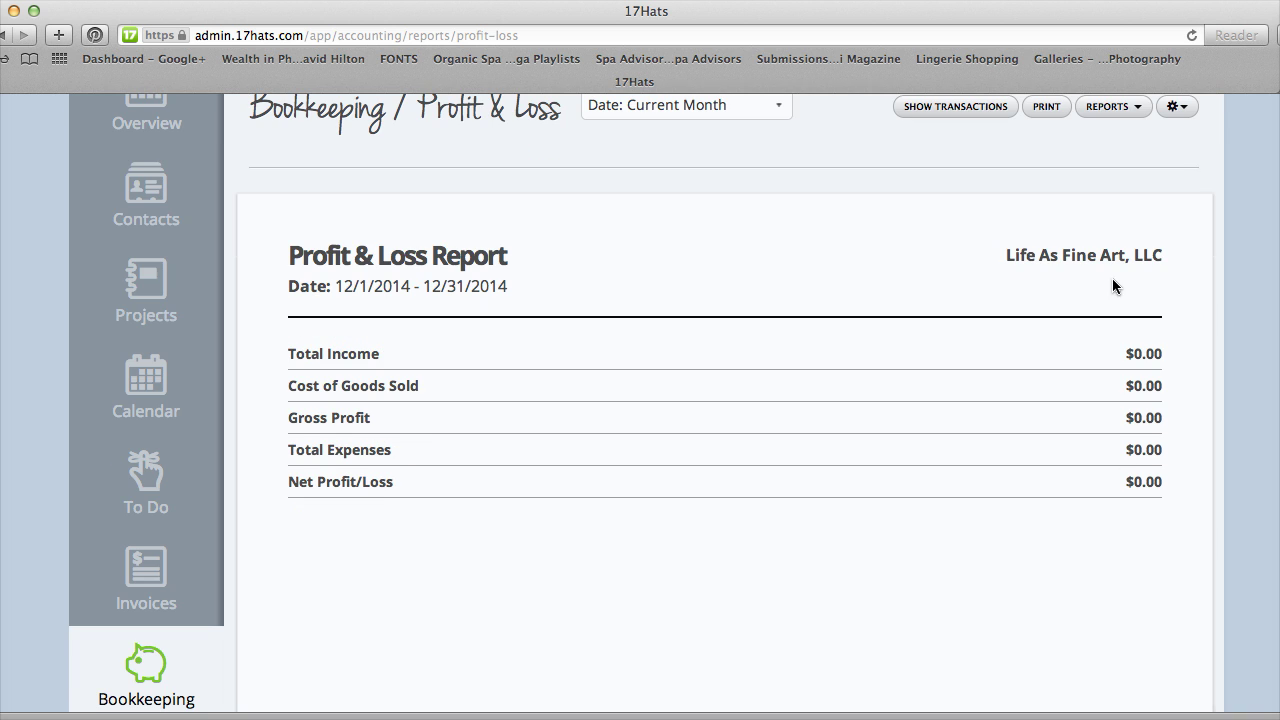
View the available bookkeeping report types and close the list without choosing another report.
click(1130, 118)
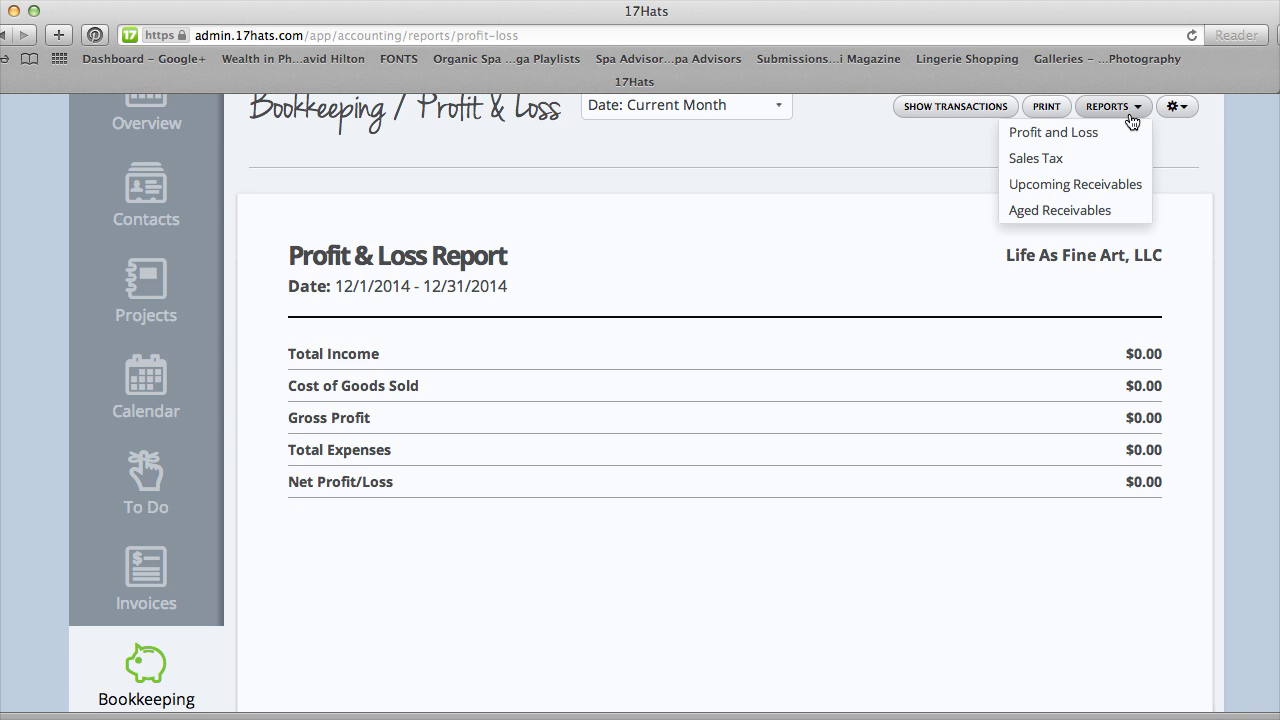
click(1006, 443)
scroll(1006, 445, up, 4)
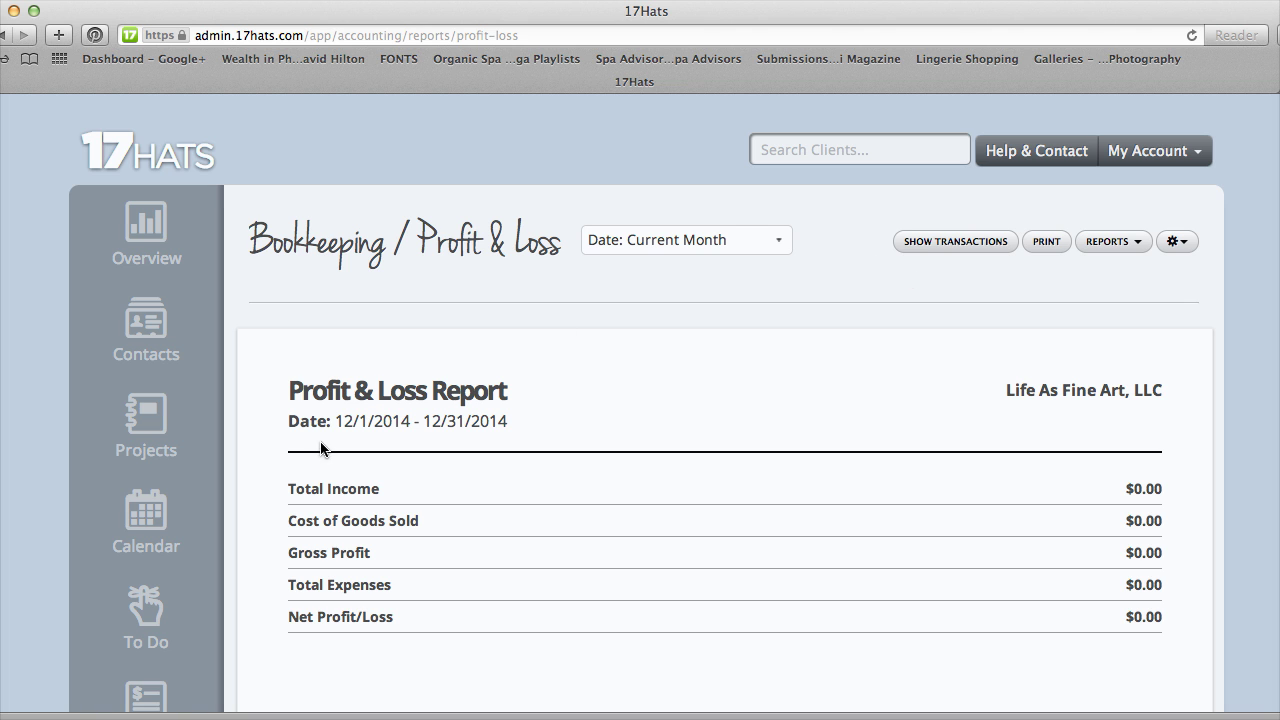
Go back from the Profit and Loss report to the Overview and examine its reminders and pending items.
scroll(143, 567, down, 4)
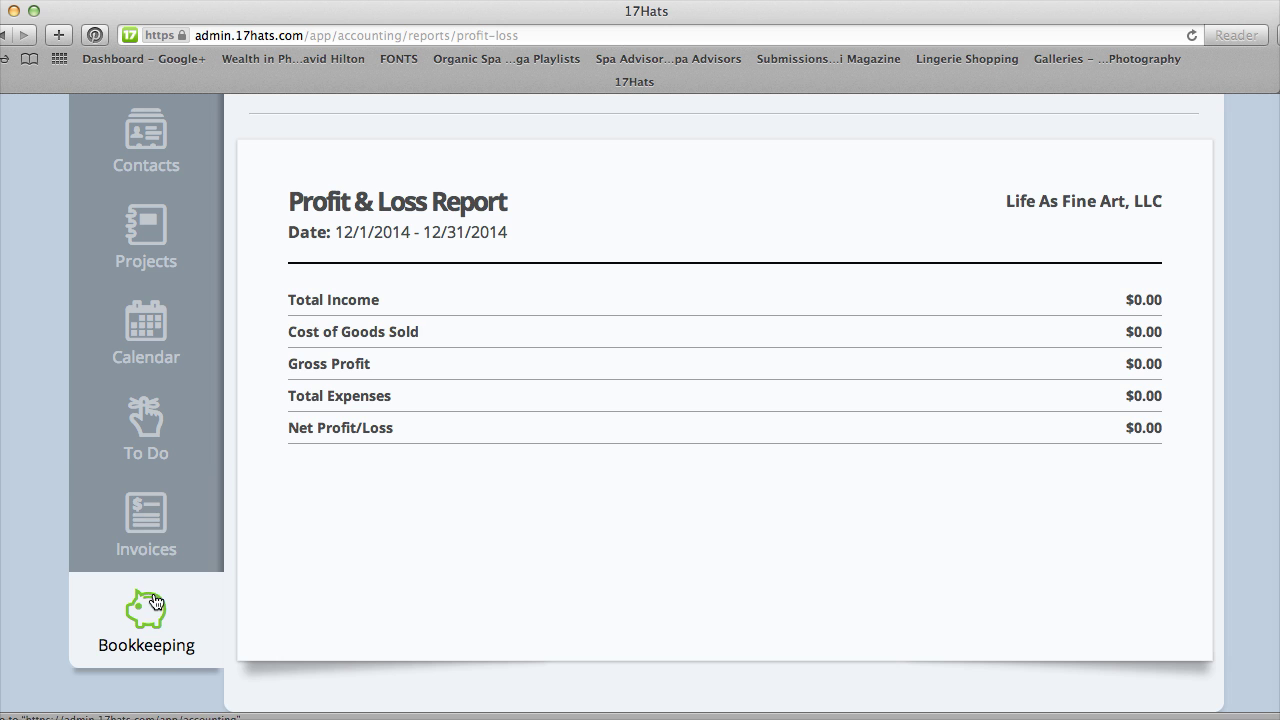
scroll(155, 605, up, 4)
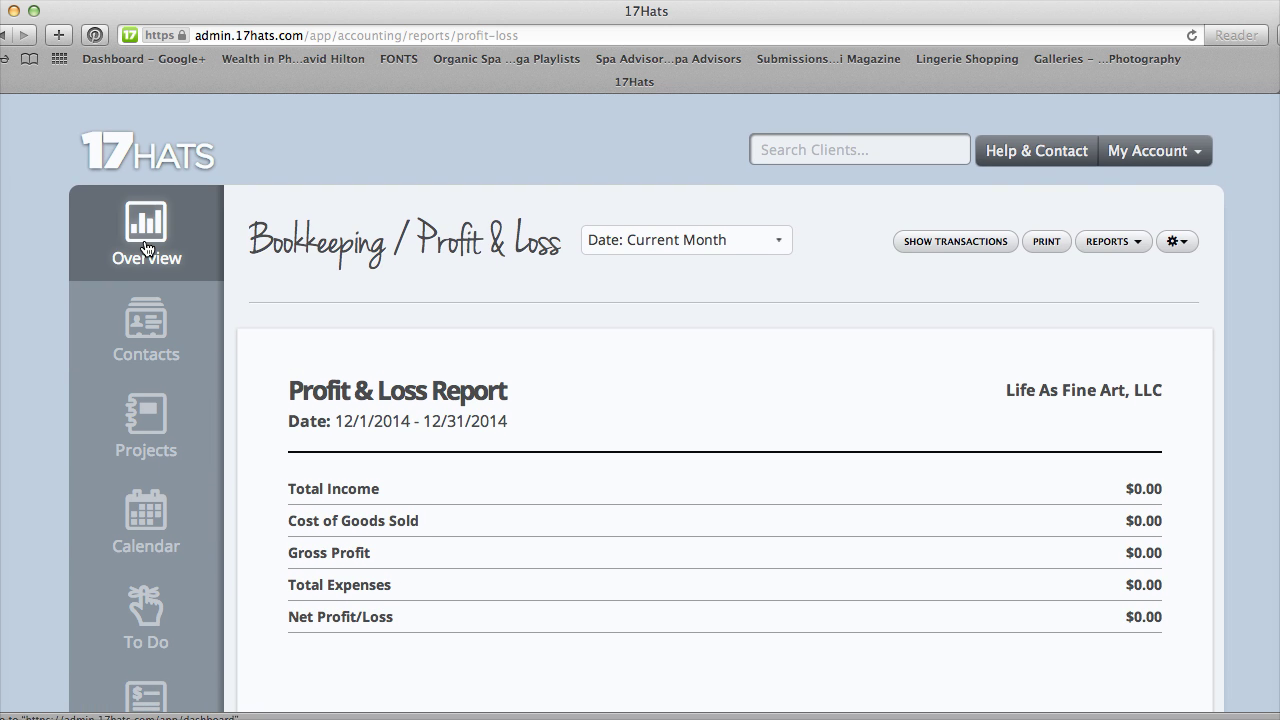
click(146, 247)
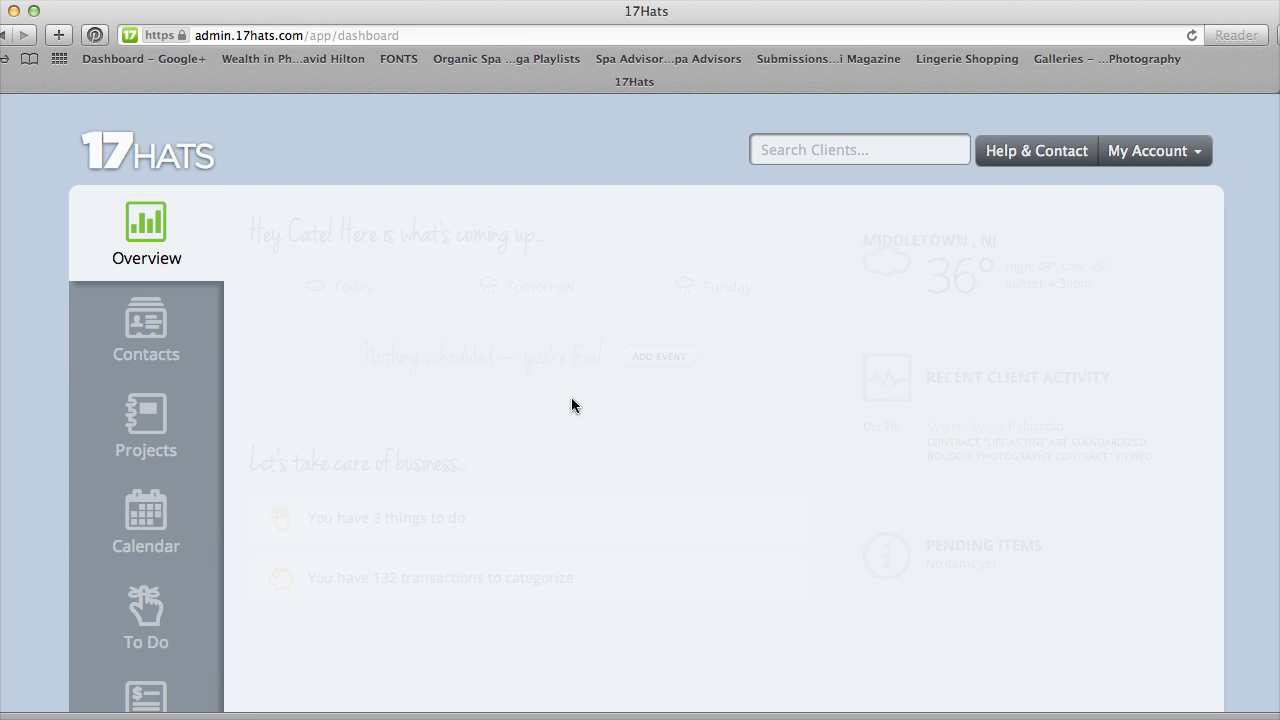
scroll(572, 400, down, 2)
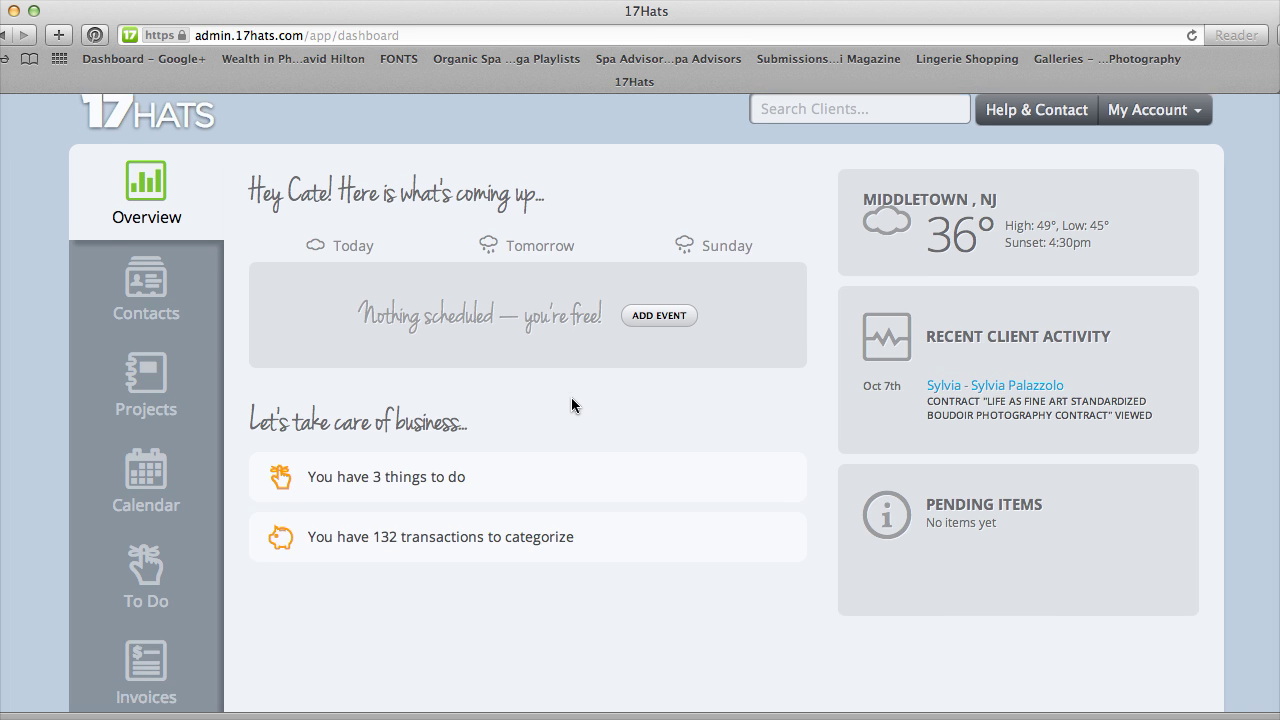
scroll(571, 397, down, 2)
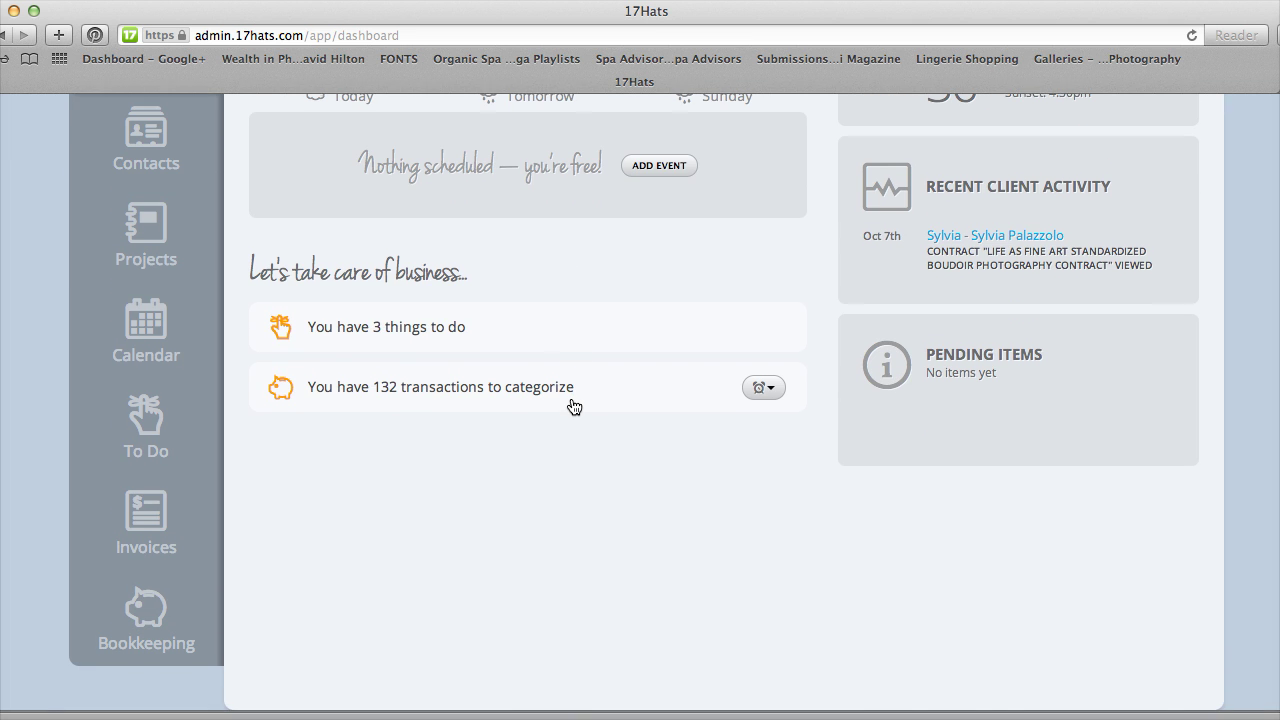
scroll(571, 397, up, 2)
scroll(571, 397, up, 2)
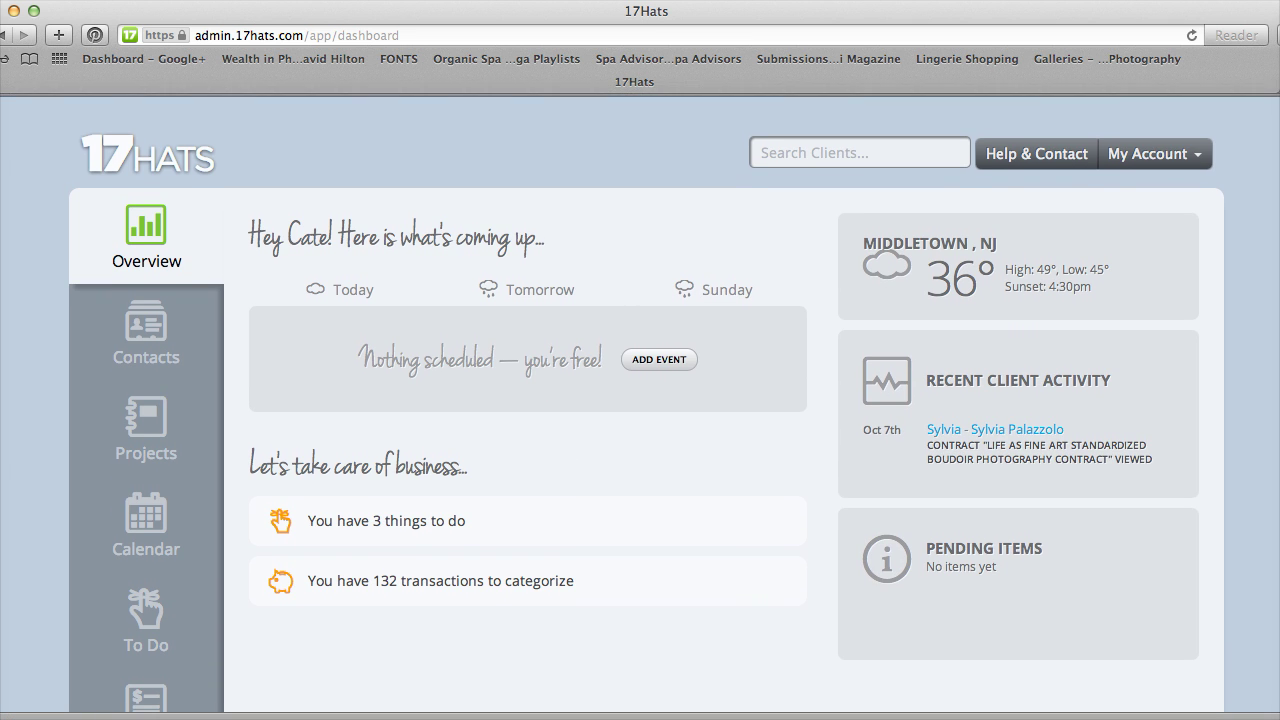